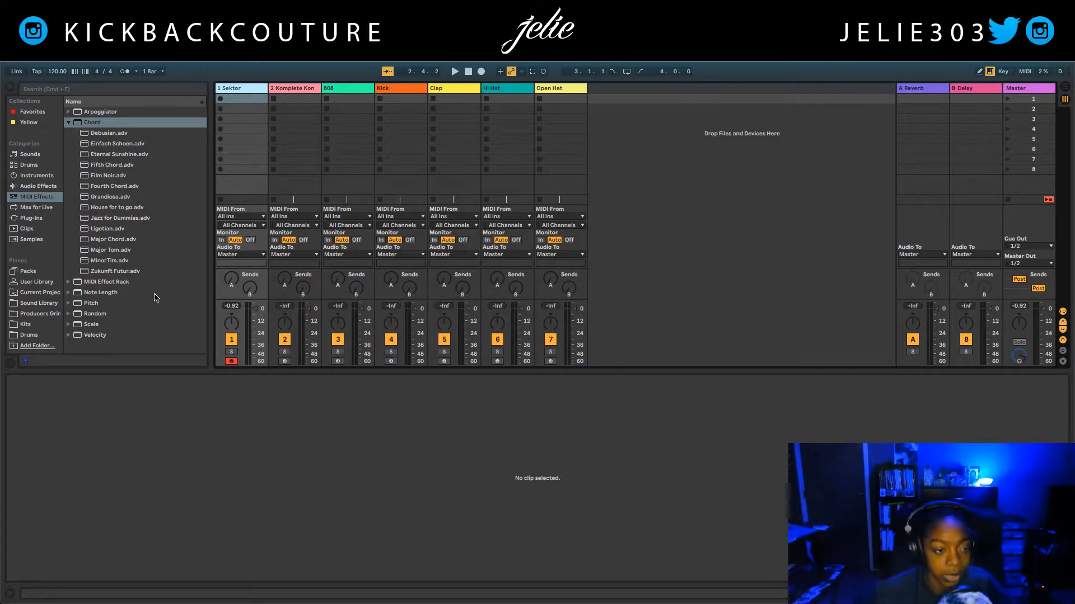
# - Show the MIDI effects in the browser, collapse the Chord folder and expand the Scale presets
pyautogui.click(31, 176)
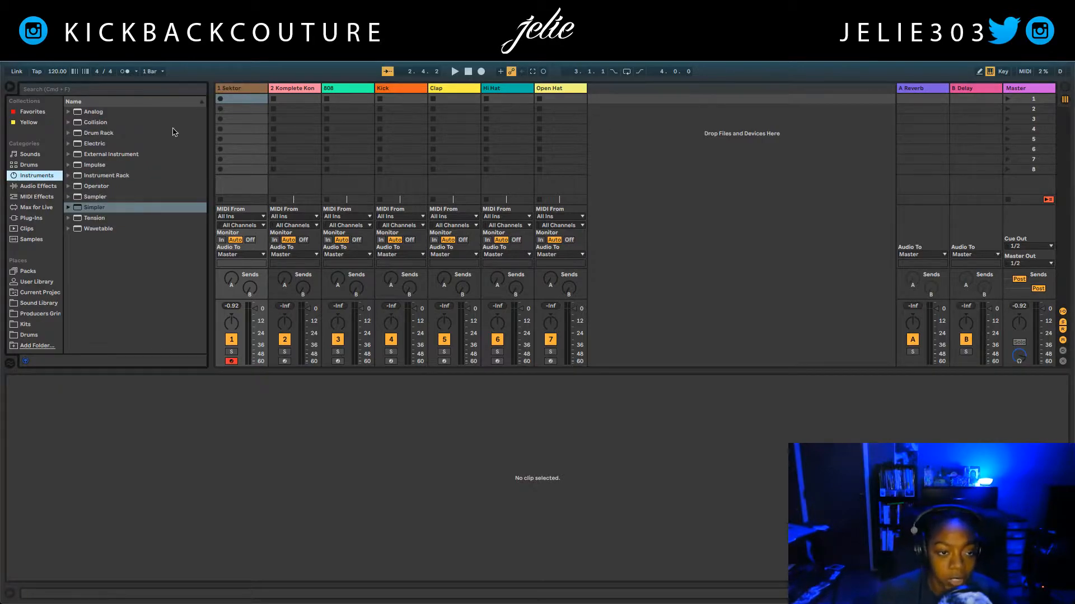
pyautogui.click(37, 197)
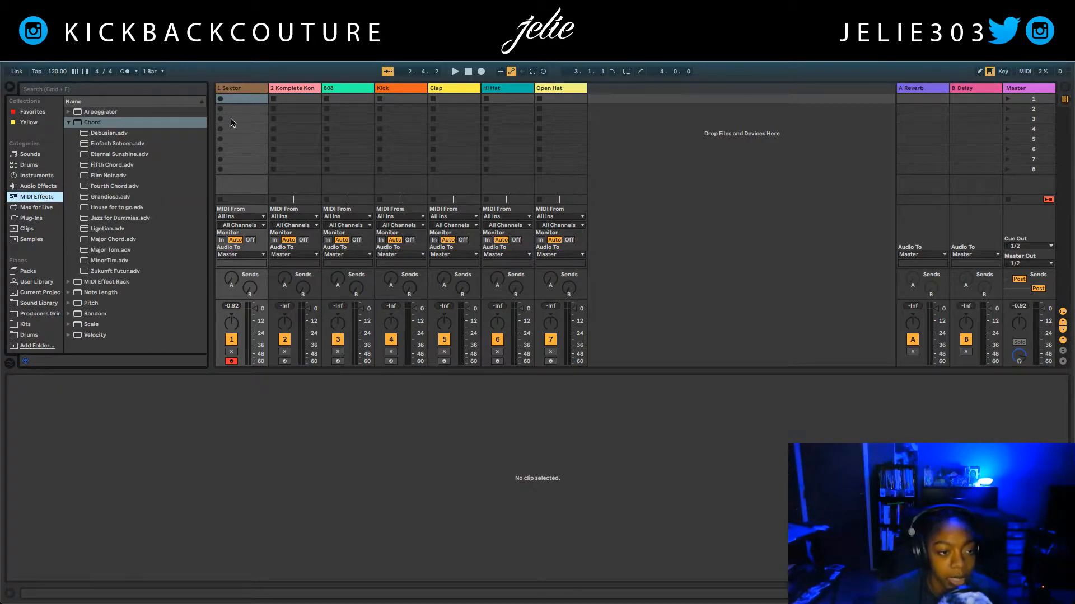
pyautogui.click(67, 122)
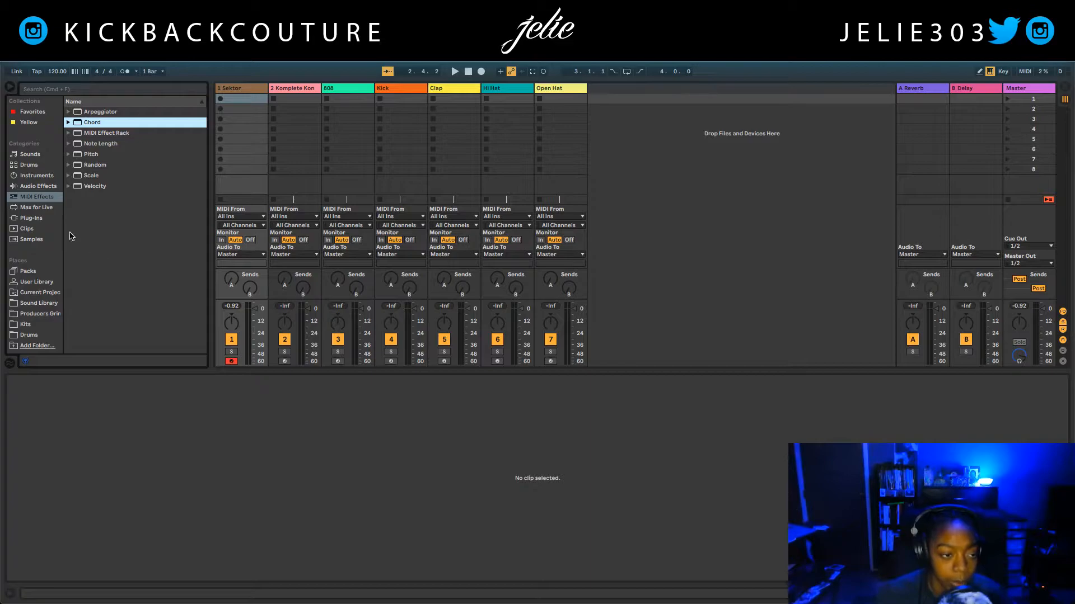
pyautogui.click(37, 198)
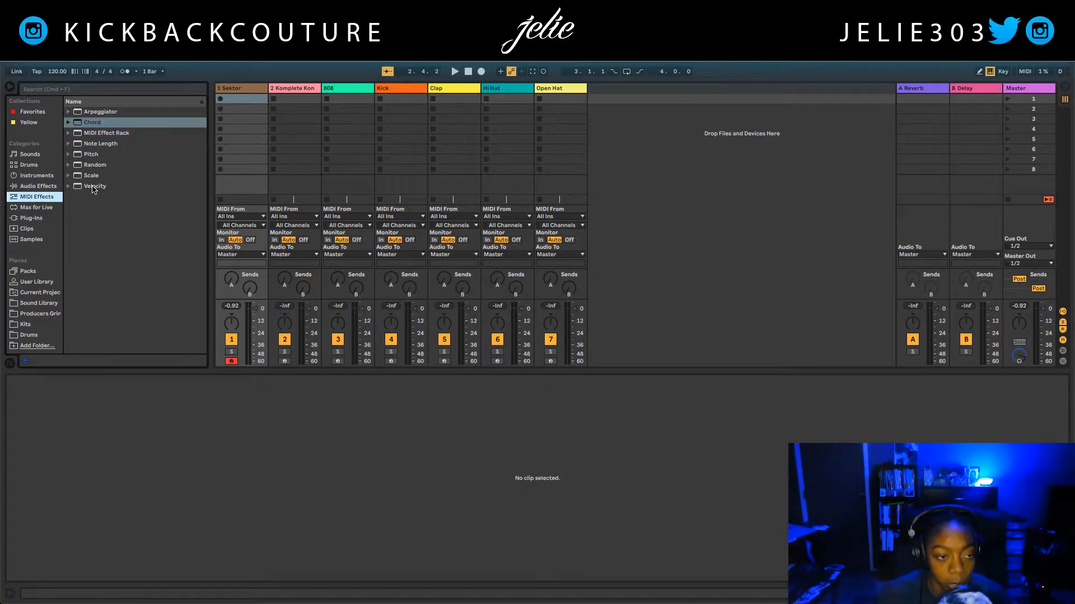
pyautogui.click(68, 175)
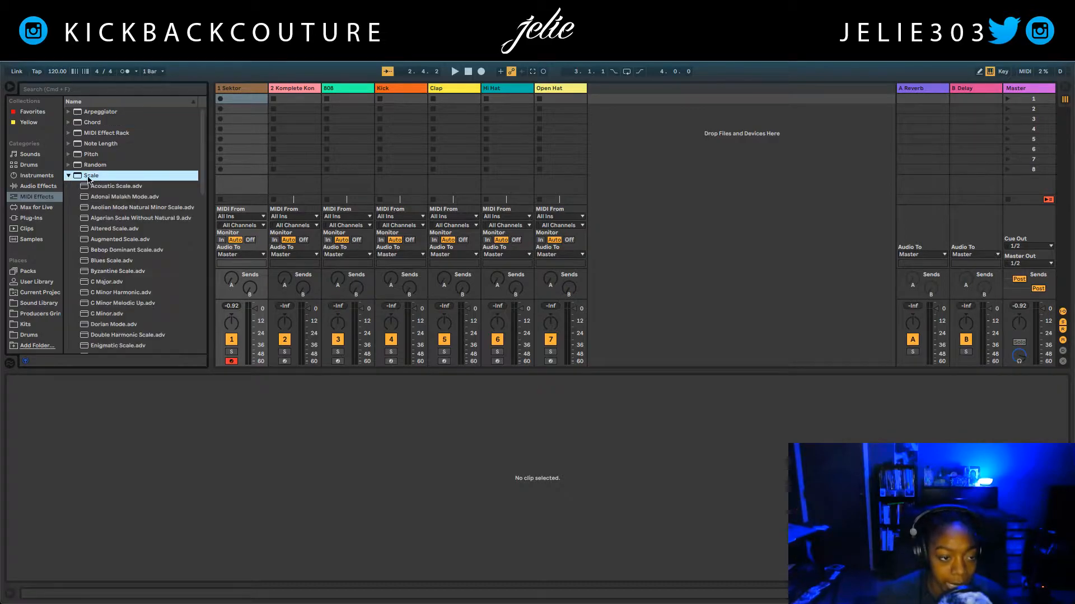
# - Look through the available Scale presets for a suitable one
pyautogui.scroll(-3, 129, 246)
pyautogui.scroll(-5, 134, 306)
pyautogui.scroll(-8, 129, 298)
pyautogui.scroll(7, 112, 274)
pyautogui.scroll(4, 123, 269)
pyautogui.scroll(1, 120, 246)
pyautogui.scroll(-4, 119, 275)
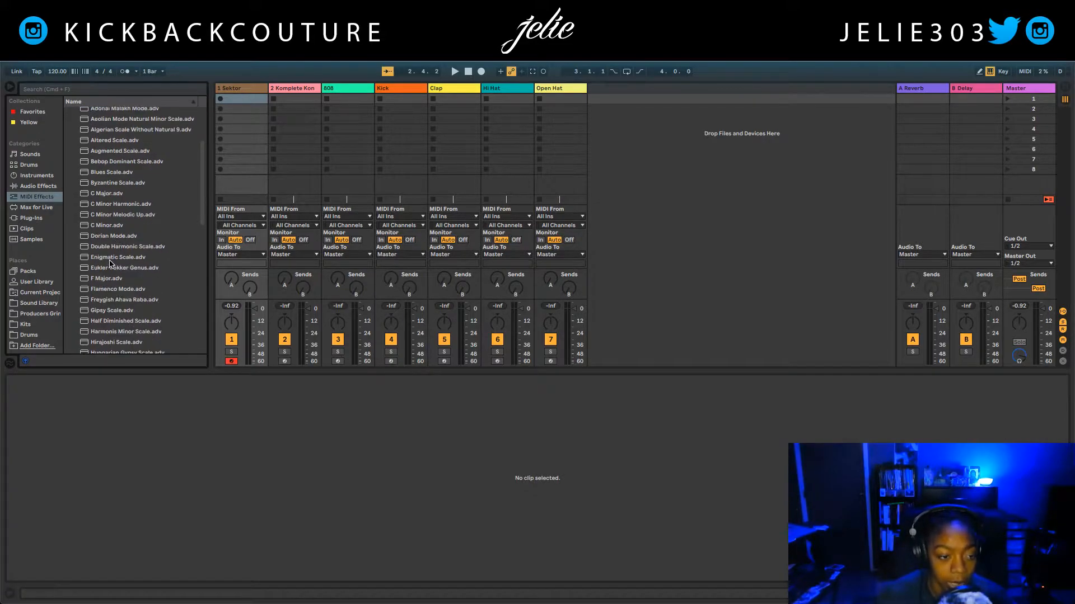
pyautogui.scroll(-3, 127, 287)
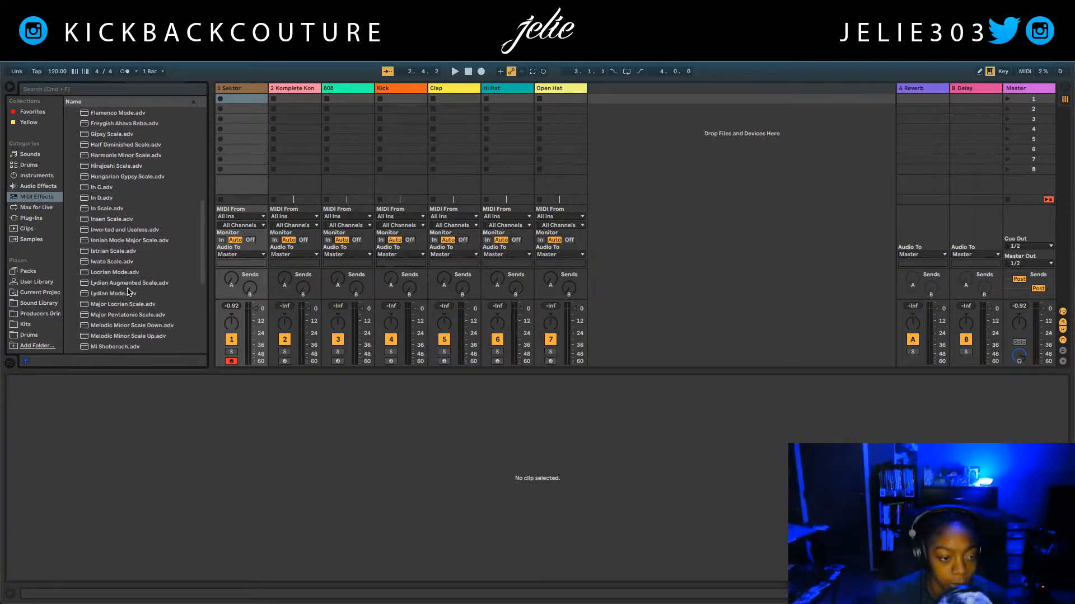
pyautogui.scroll(-3, 132, 242)
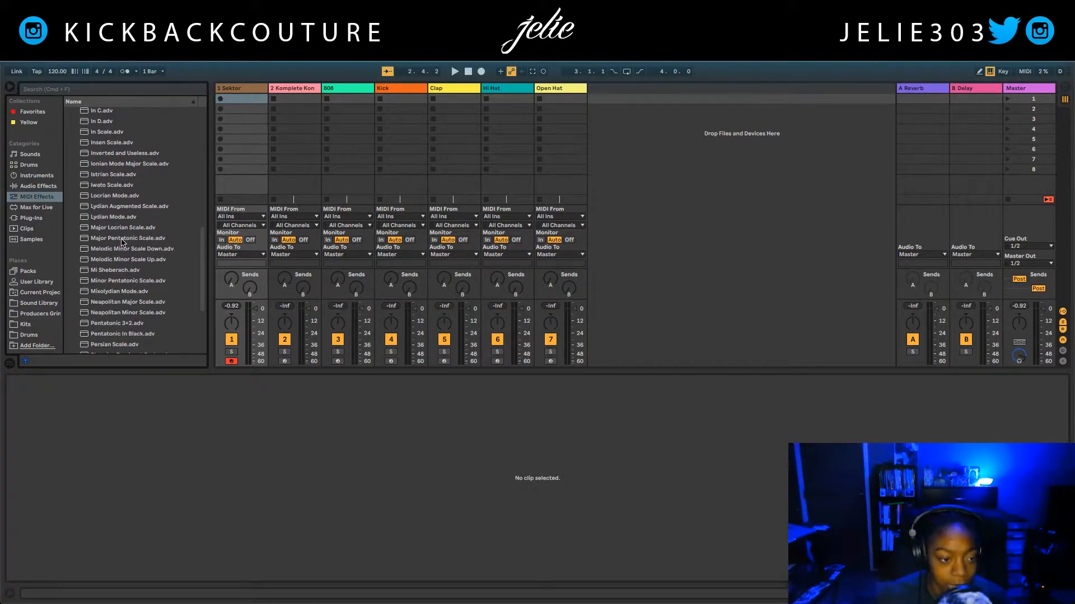
pyautogui.scroll(-1, 108, 271)
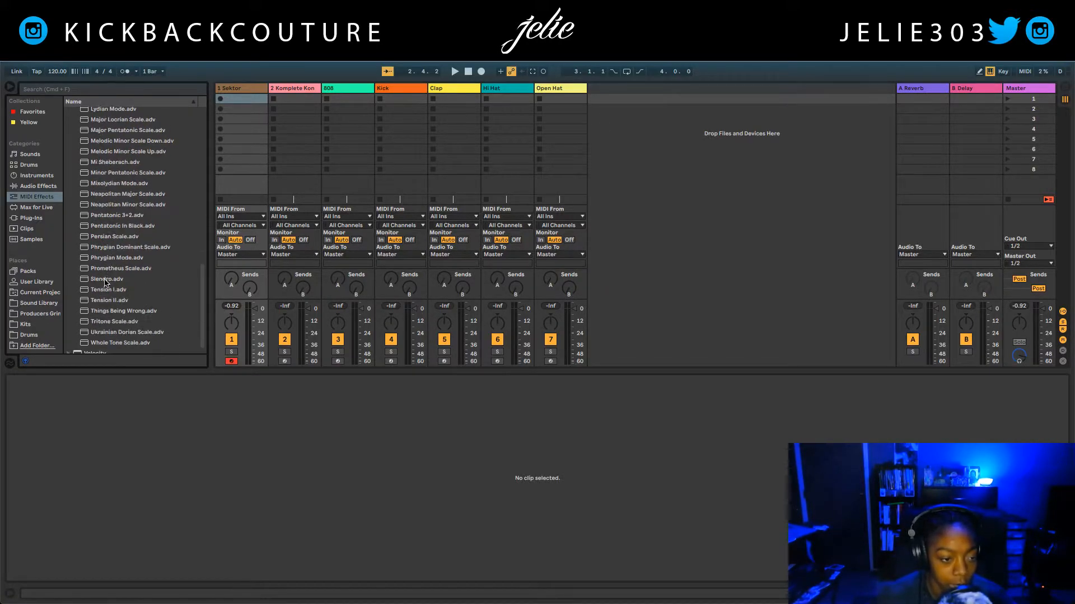
# - Load the Persian Scale preset on the Sektor track and remove the C Minor scale device
pyautogui.doubleClick(133, 238)
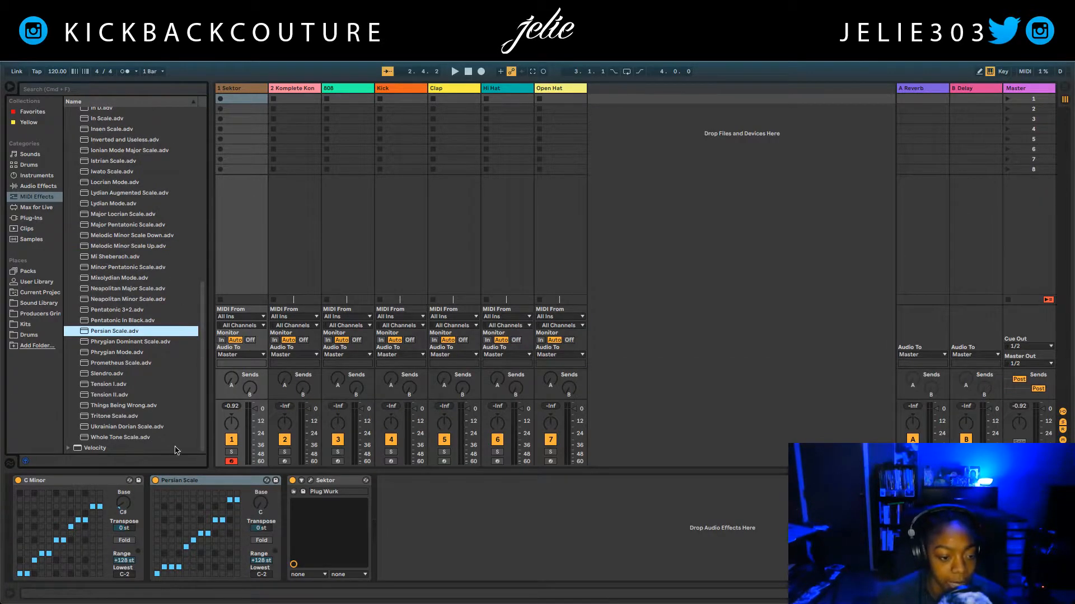
pyautogui.click(93, 486)
pyautogui.press('Delete')
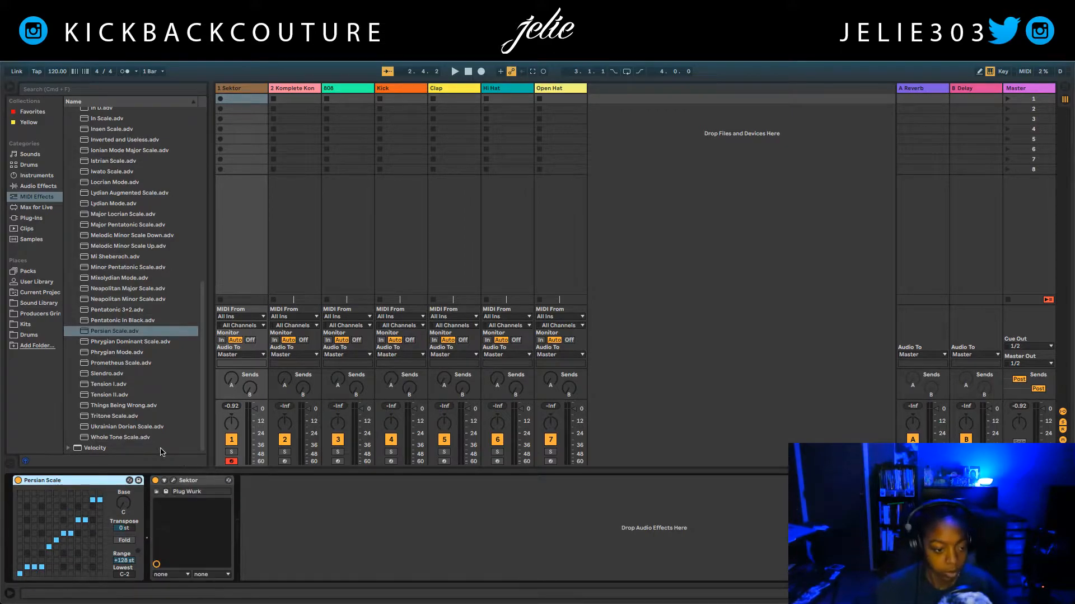
# - Set the base note of the Sektor track's Persian Scale to D#
pyautogui.click(124, 505)
pyautogui.moveTo(123, 504); pyautogui.dragTo(124, 460)
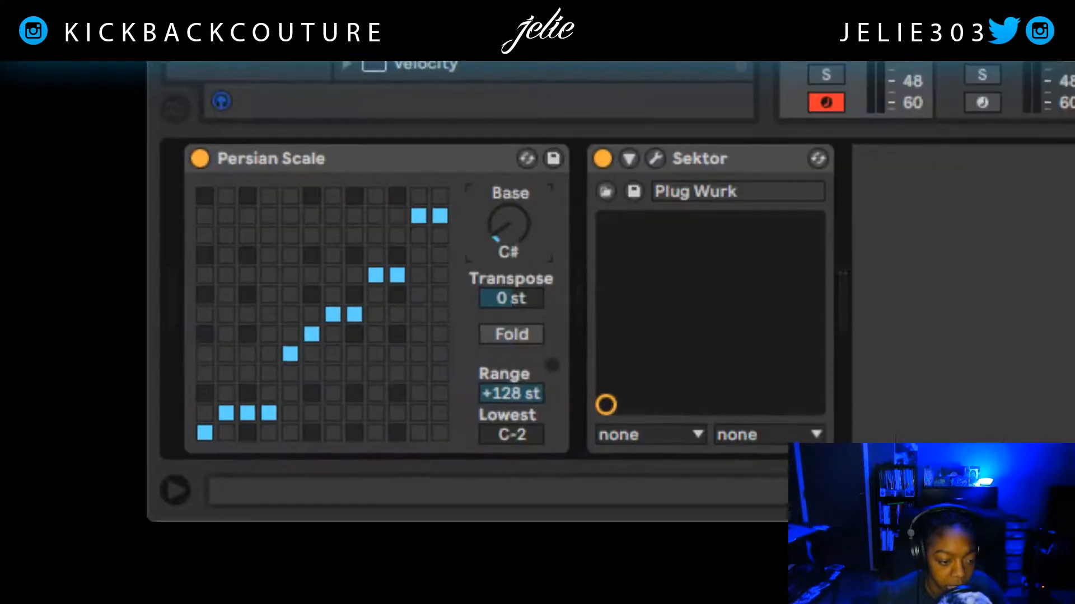
pyautogui.moveTo(453, 232); pyautogui.dragTo(453, 212)
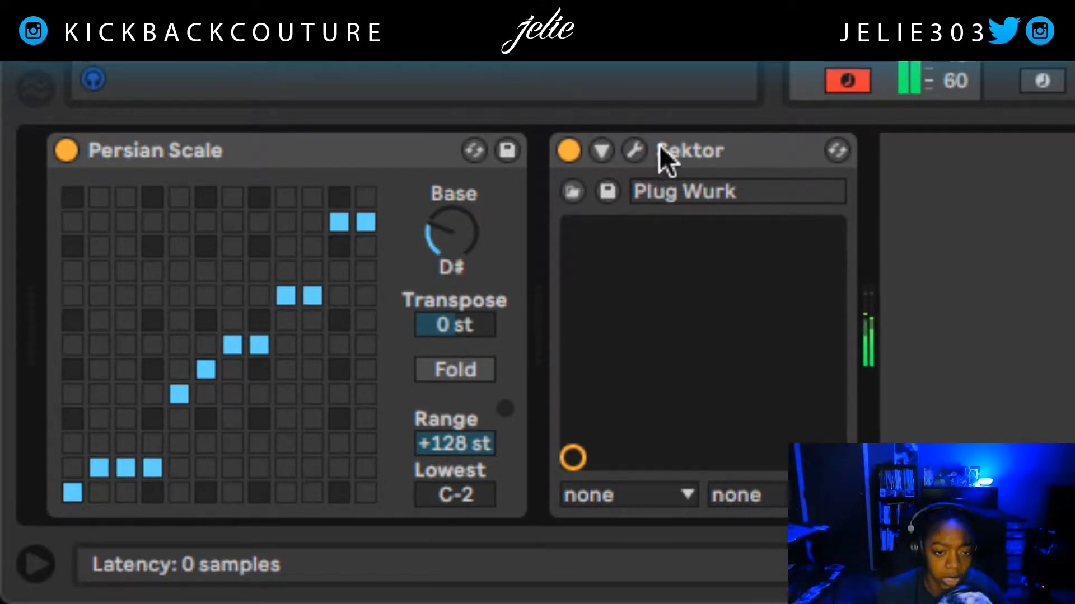
# - Audition pluck presets in the Sektor synth, choose Scratched and close the plug-in window
pyautogui.click(635, 150)
pyautogui.click(567, 209)
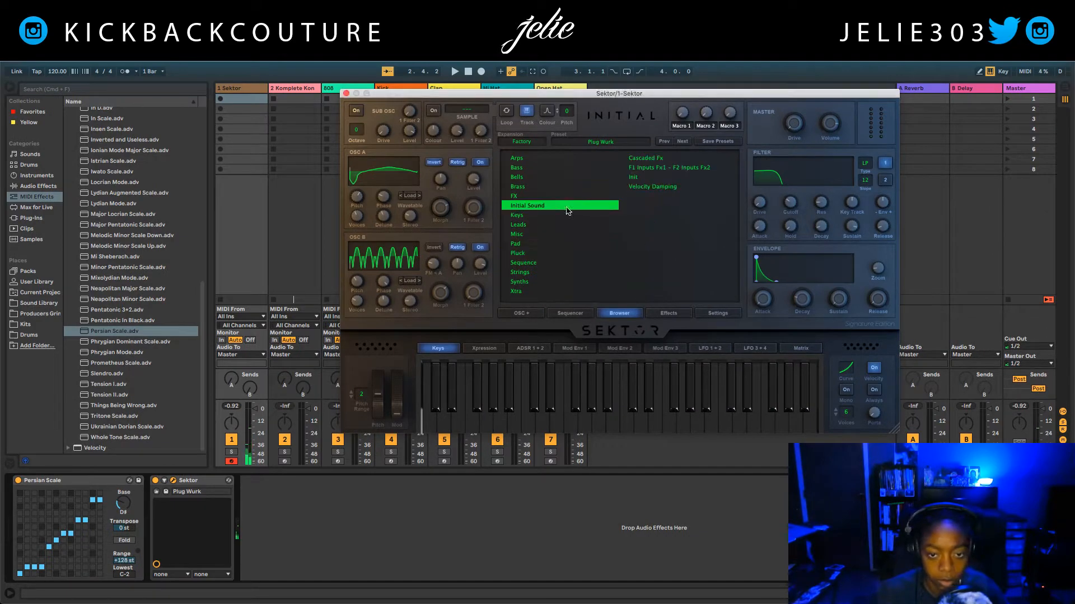
pyautogui.click(526, 263)
pyautogui.click(523, 253)
pyautogui.click(658, 197)
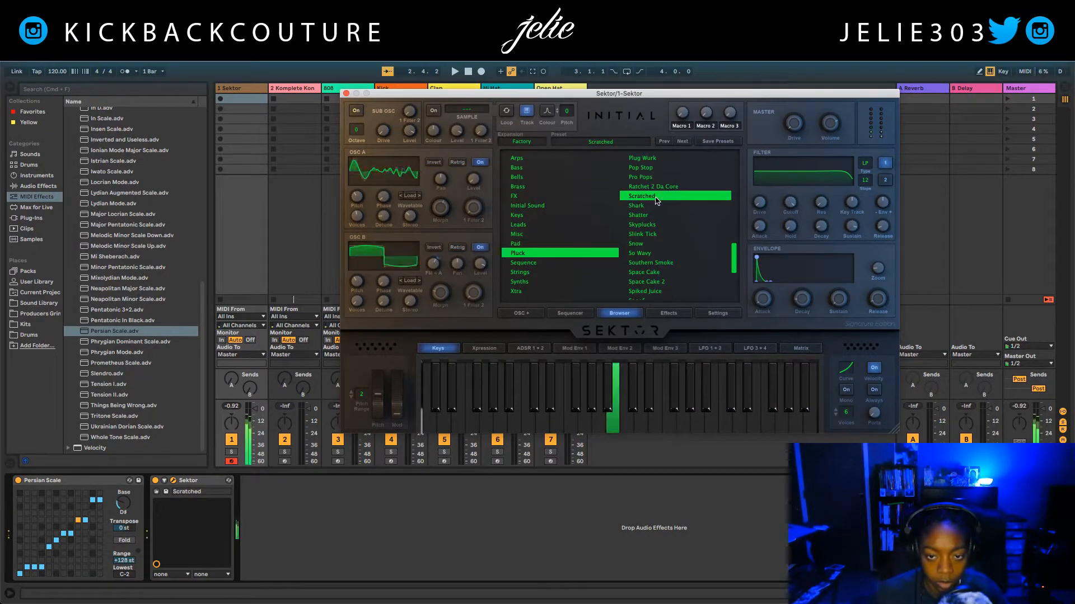
pyautogui.click(665, 207)
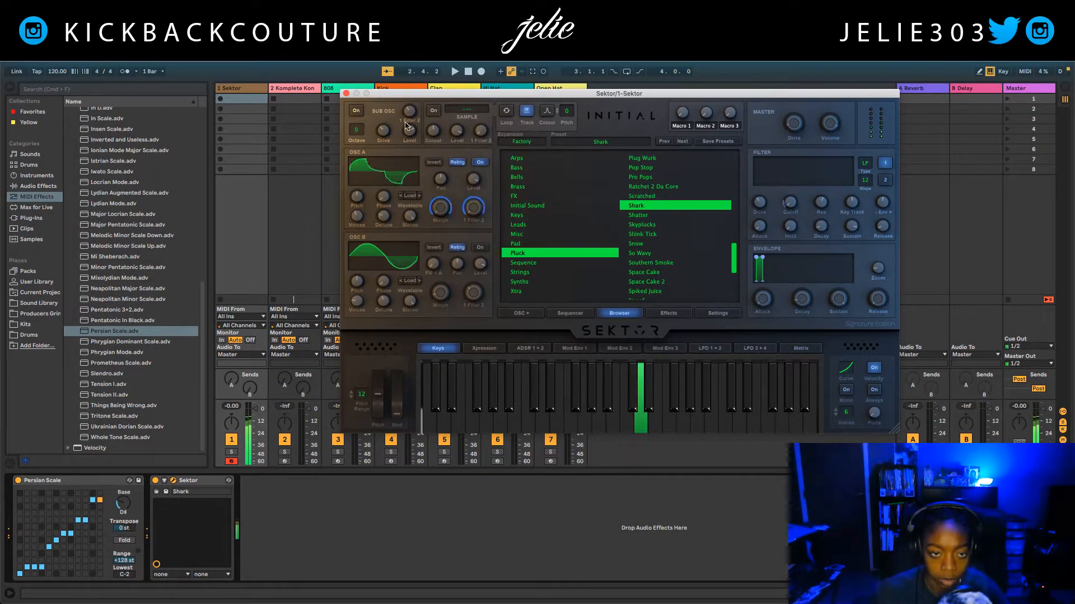
pyautogui.press('Up')
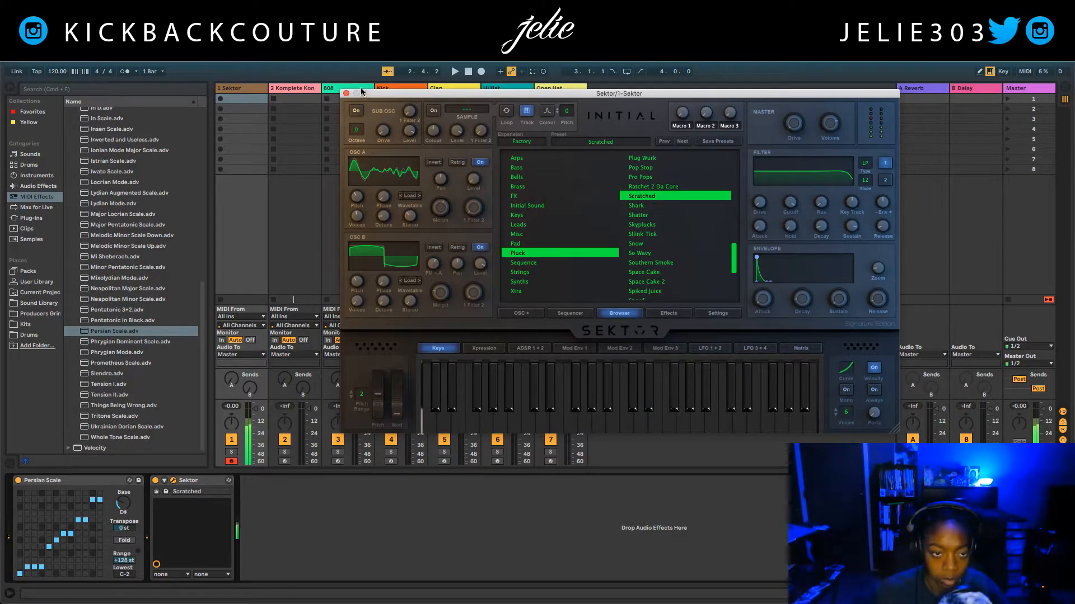
pyautogui.click(346, 94)
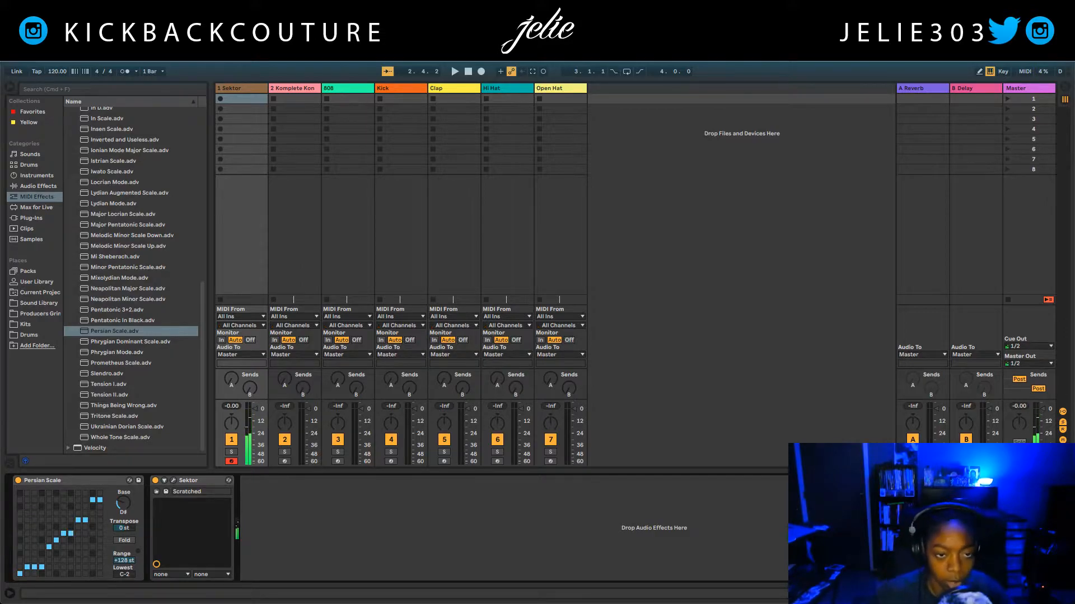
# - Record a MIDI clip in the Sektor track's first clip slot
pyautogui.click(220, 100)
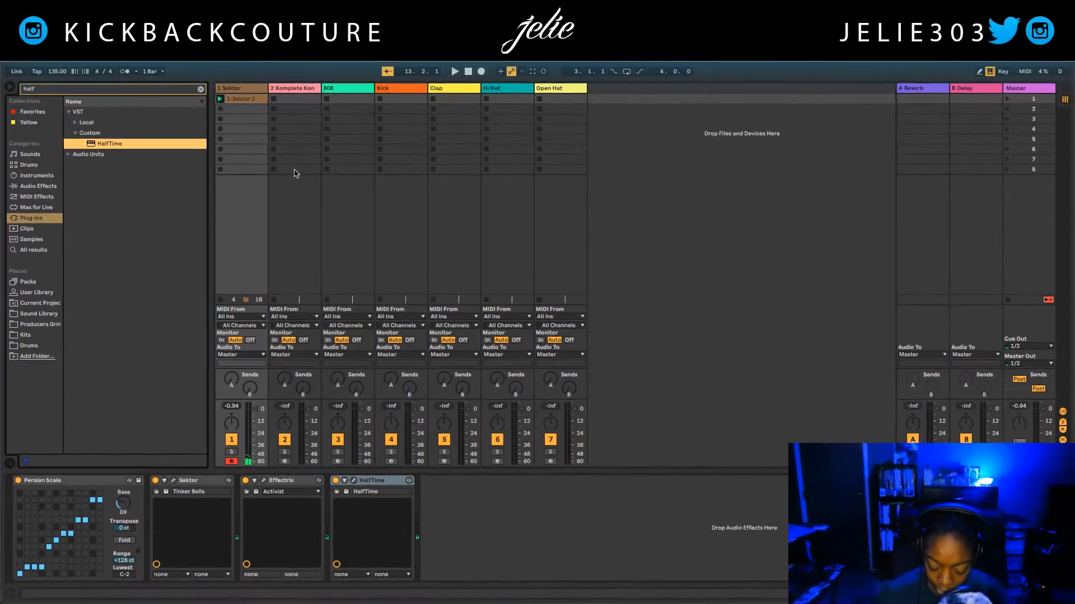
# - View the Effectrix plug-in and its list of preset banks on the Sektor track, then close it
pyautogui.click(264, 480)
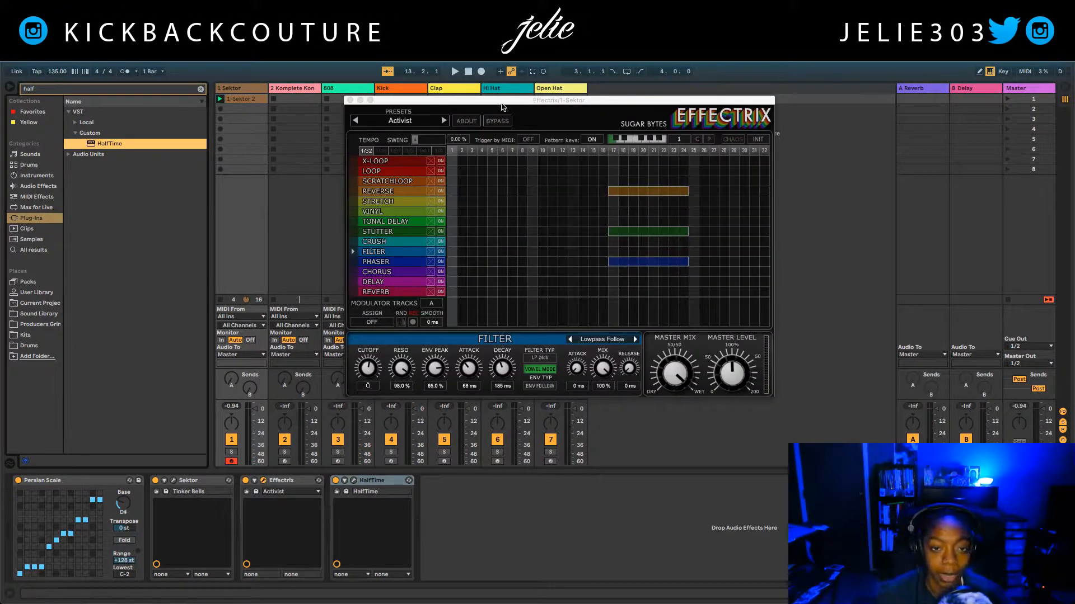
pyautogui.moveTo(502, 106); pyautogui.dragTo(487, 153)
pyautogui.click(385, 168)
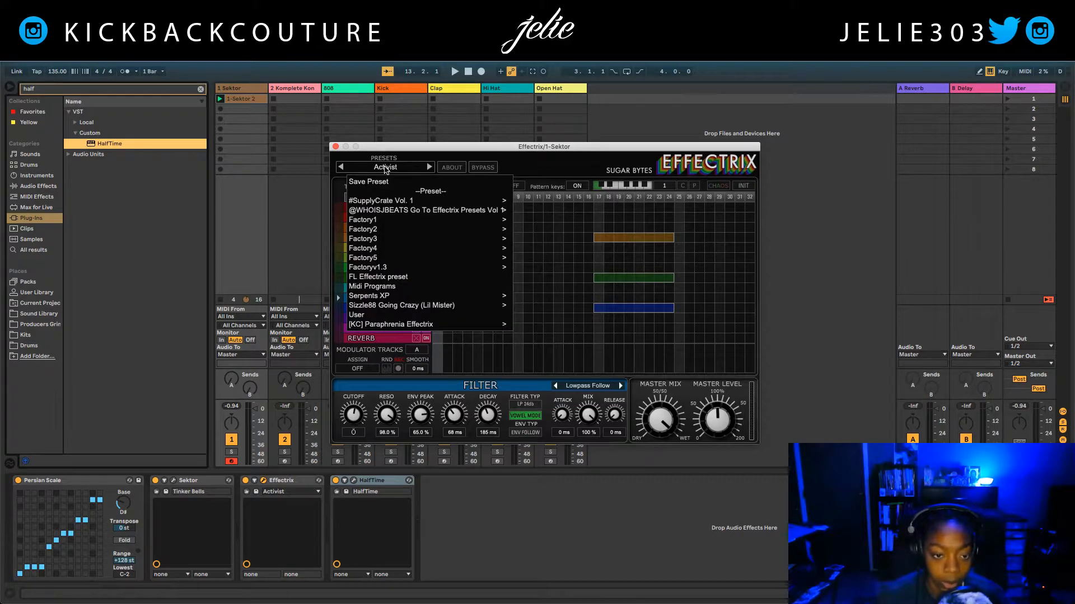
pyautogui.click(336, 146)
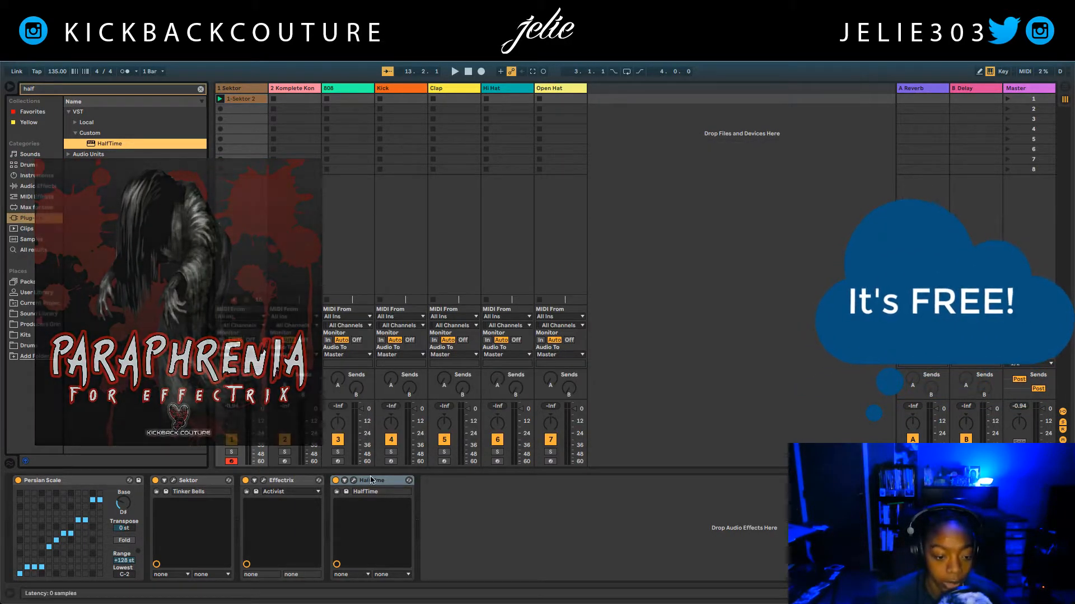
# - Check the HalfTime settings on the Sektor track and play back the recorded clip
pyautogui.click(353, 481)
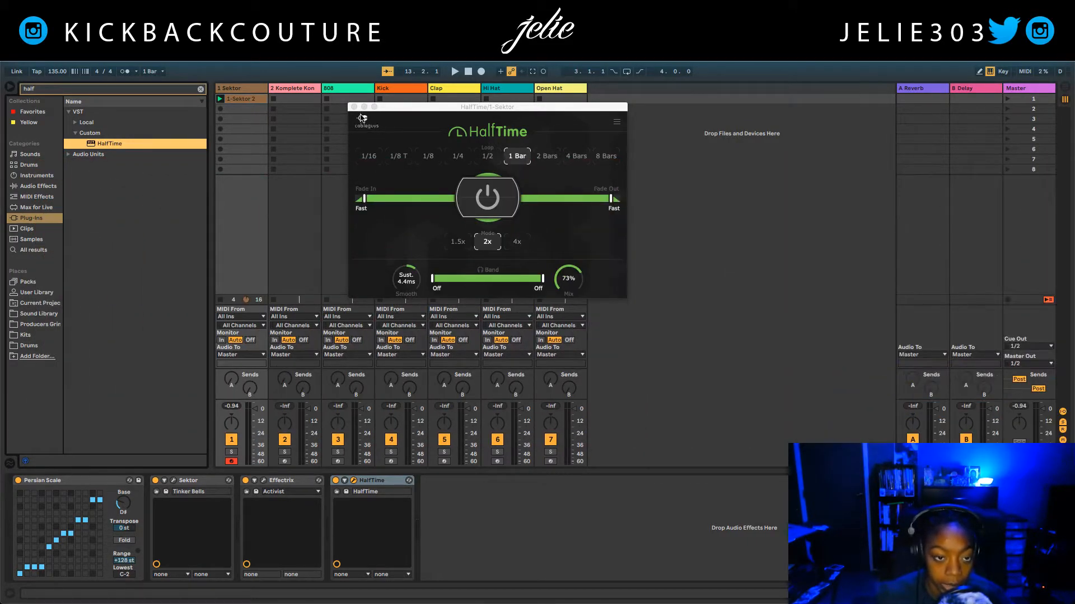
pyautogui.click(354, 107)
pyautogui.press('space')
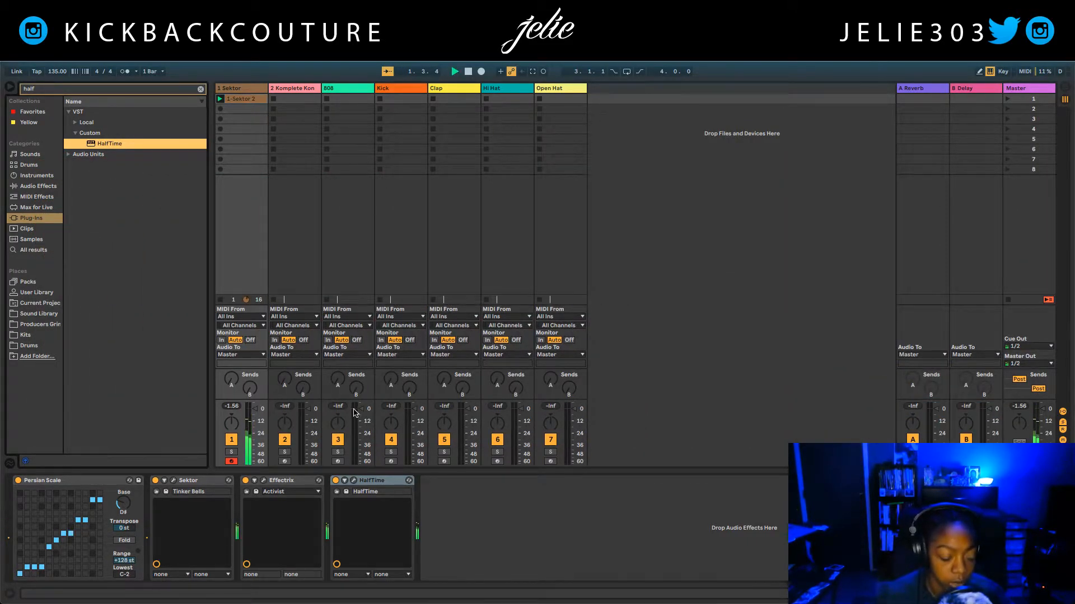
# - Add the Persian Scale MIDI effect to the Komplete Kontrol track, clearing the old browser search
pyautogui.click(289, 89)
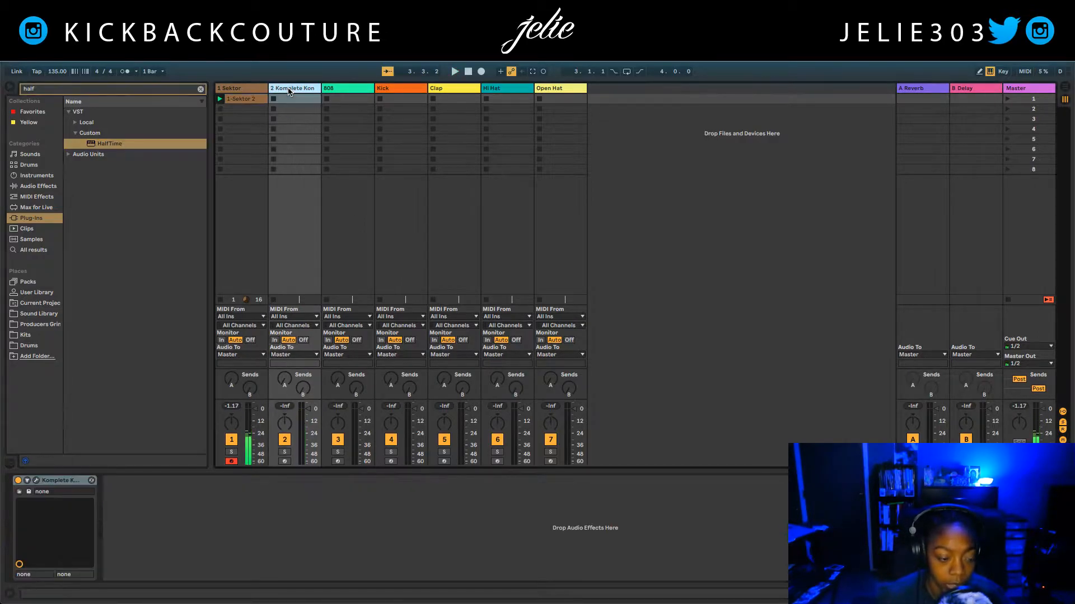
pyautogui.click(42, 199)
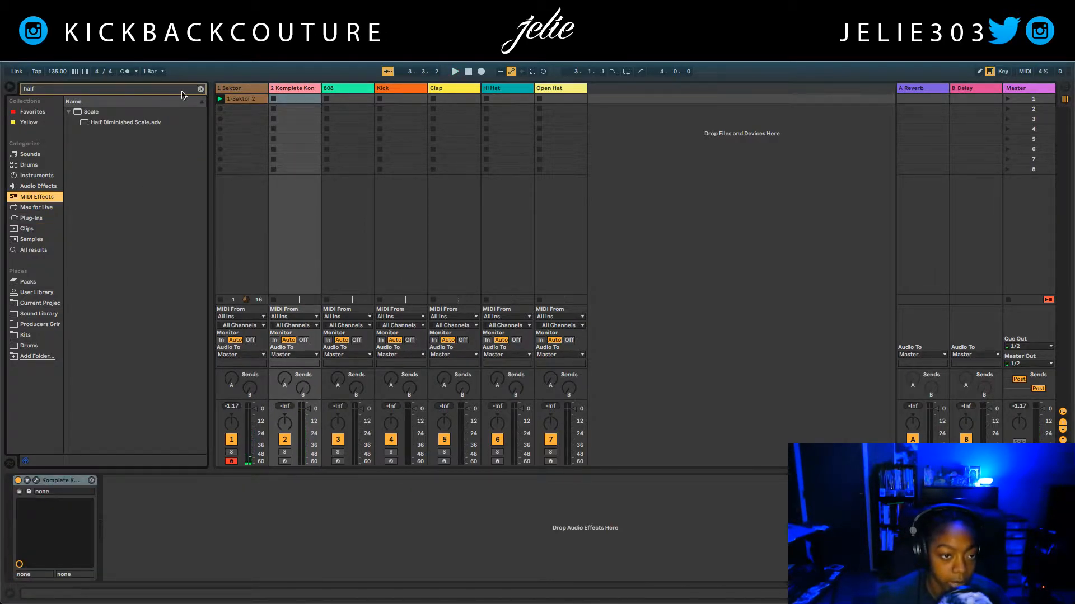
pyautogui.click(201, 89)
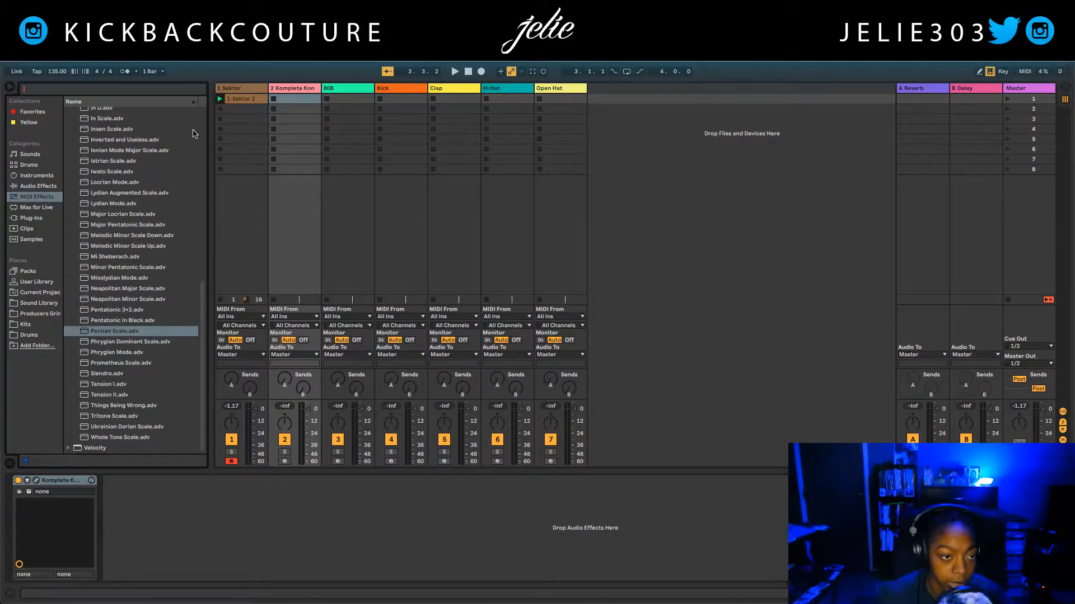
pyautogui.doubleClick(126, 333)
# - Adjust the base note of the Komplete Kontrol track's Persian Scale to match the one on the Sektor track
pyautogui.moveTo(124, 509); pyautogui.dragTo(120, 505)
pyautogui.click(257, 89)
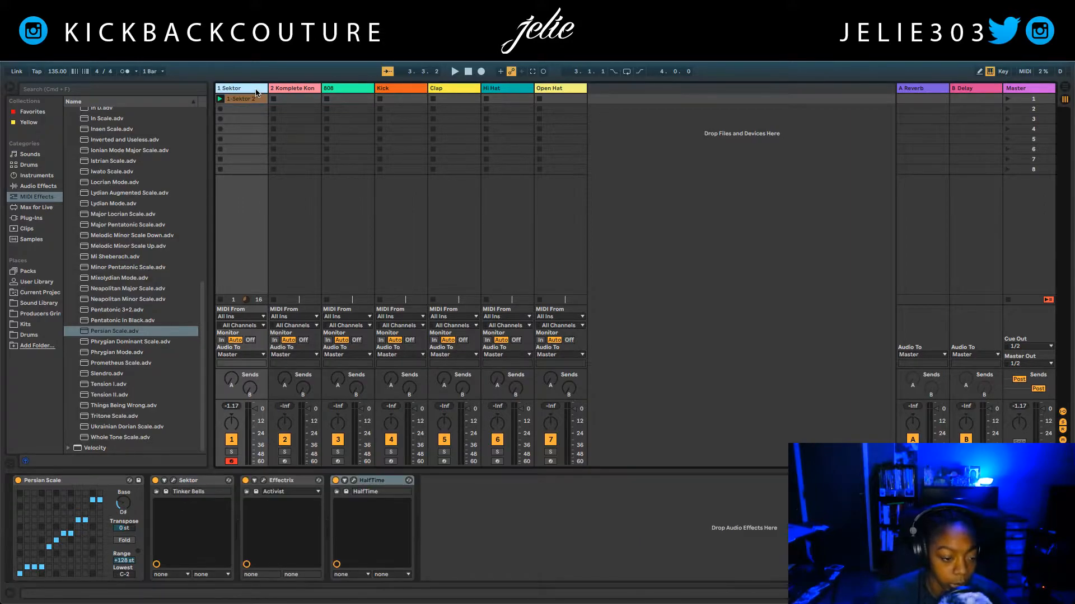
pyautogui.click(295, 90)
pyautogui.moveTo(124, 505); pyautogui.dragTo(120, 504)
pyautogui.doubleClick(299, 103)
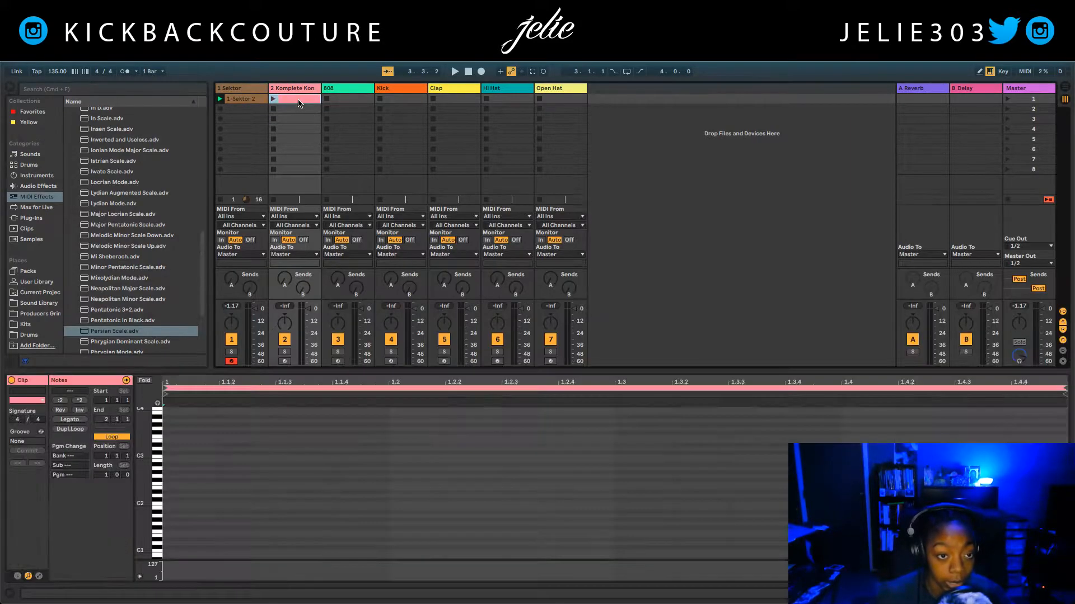
pyautogui.moveTo(261, 372); pyautogui.dragTo(277, 152)
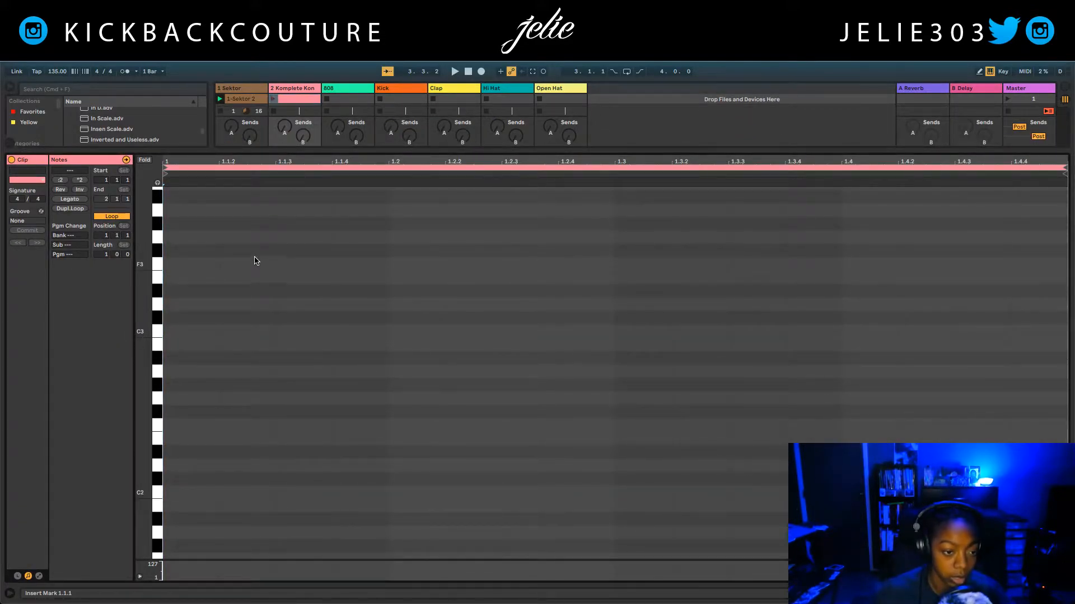
pyautogui.click(300, 103)
pyautogui.press('Delete')
pyautogui.moveTo(320, 151); pyautogui.dragTo(308, 353)
pyautogui.click(297, 102)
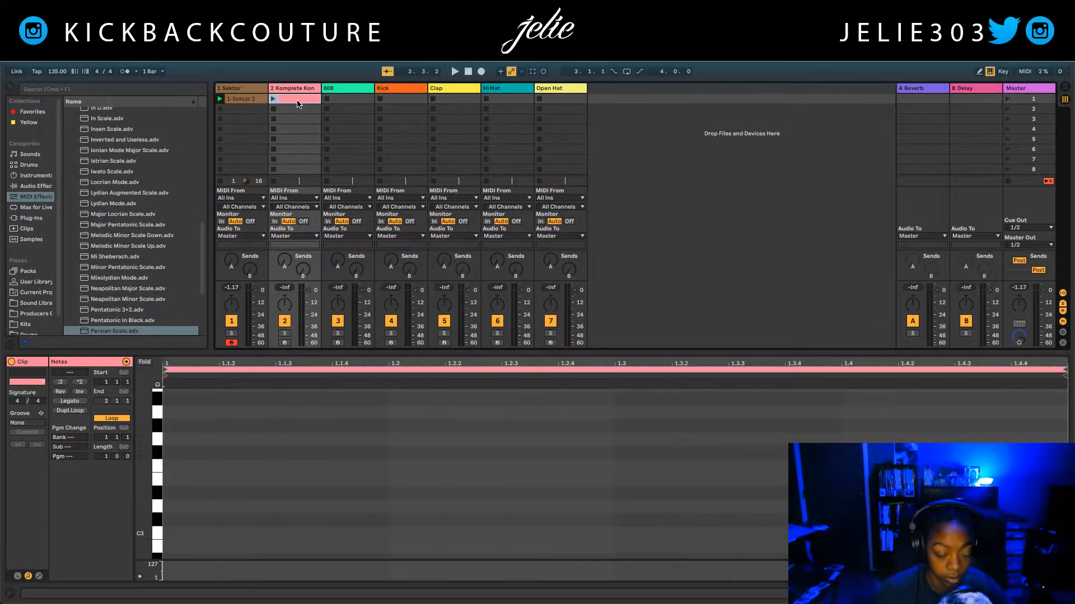
pyautogui.press('Delete')
# - Arm the Komplete Kontrol track and start recording a MIDI clip in its first slot alongside the Sektor clip
pyautogui.click(285, 110)
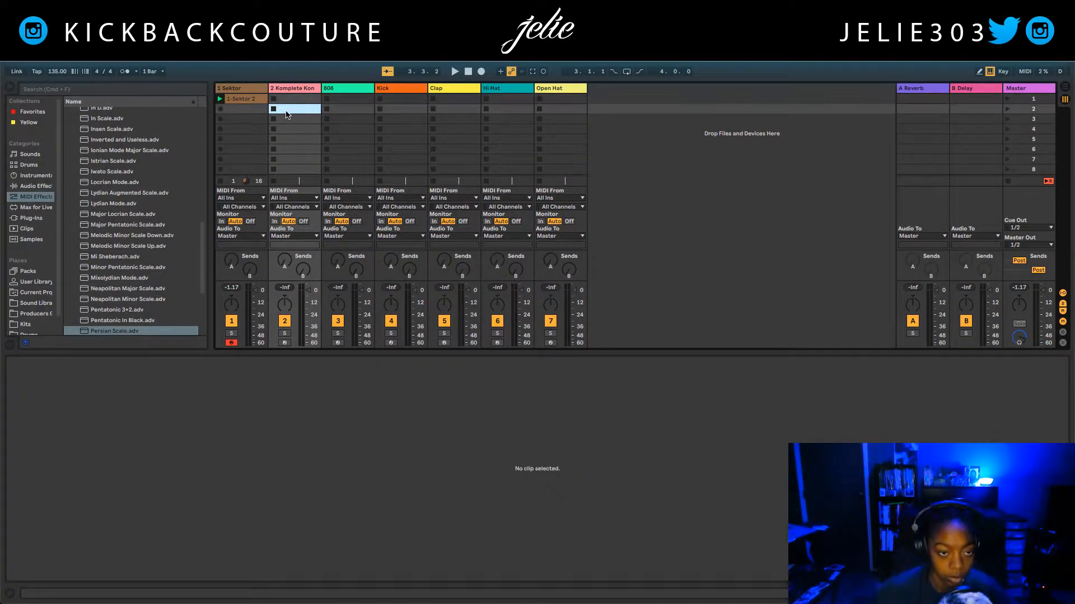
pyautogui.click(281, 101)
pyautogui.press('space')
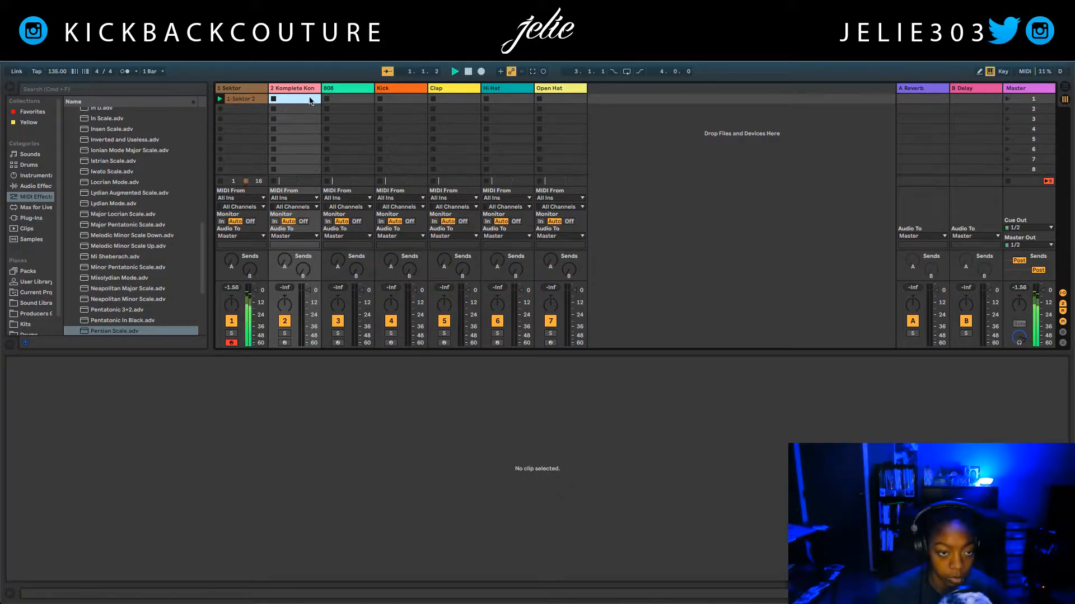
pyautogui.click(284, 342)
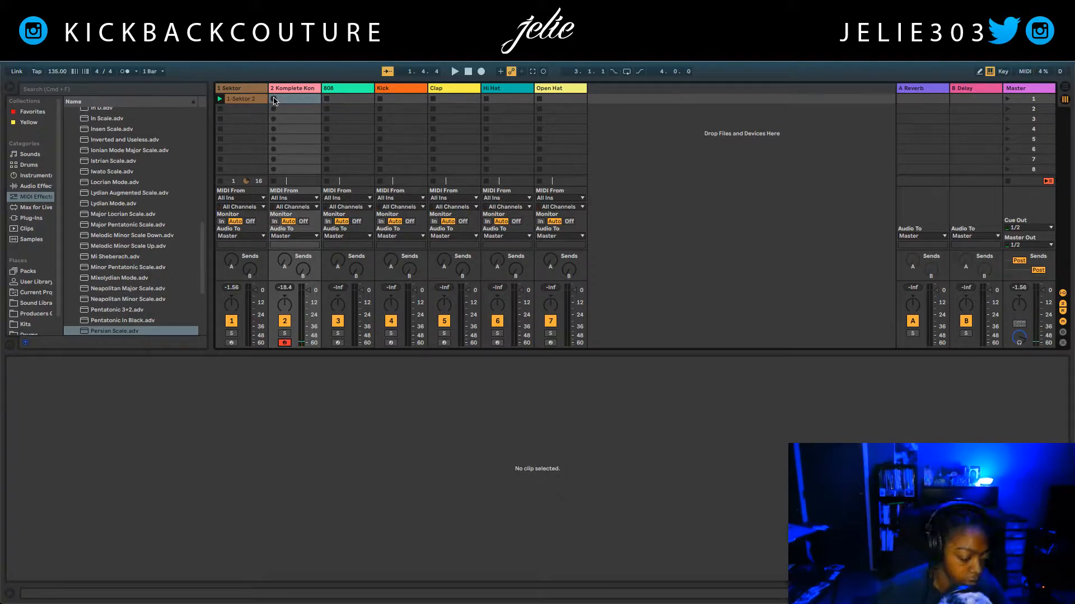
pyautogui.click(274, 99)
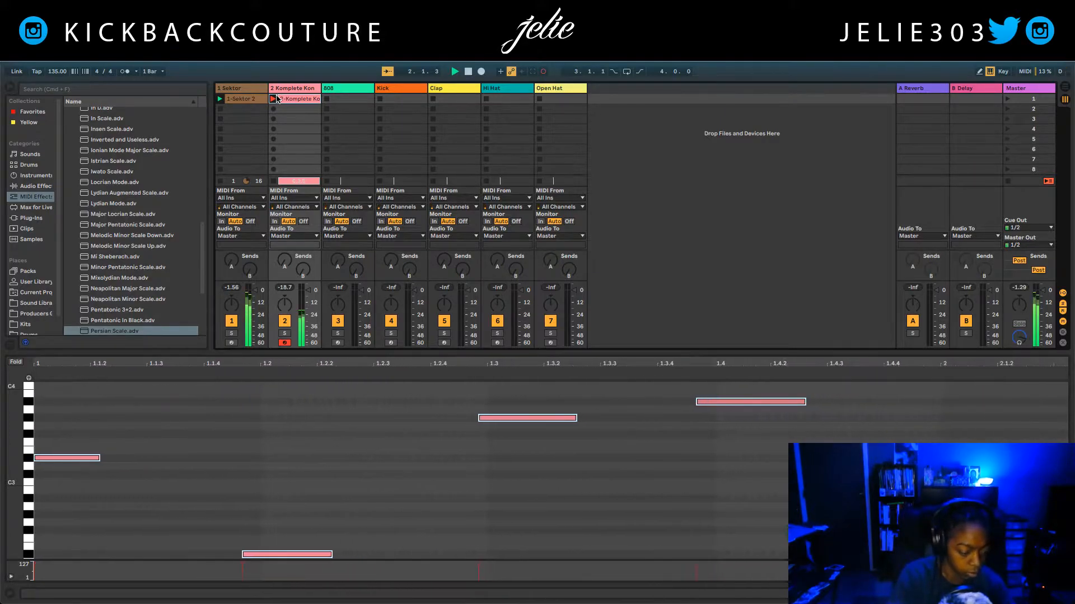
# - Finish recording the Komplete Kontrol clip, enlarge its note editor and play the clip back
pyautogui.click(274, 99)
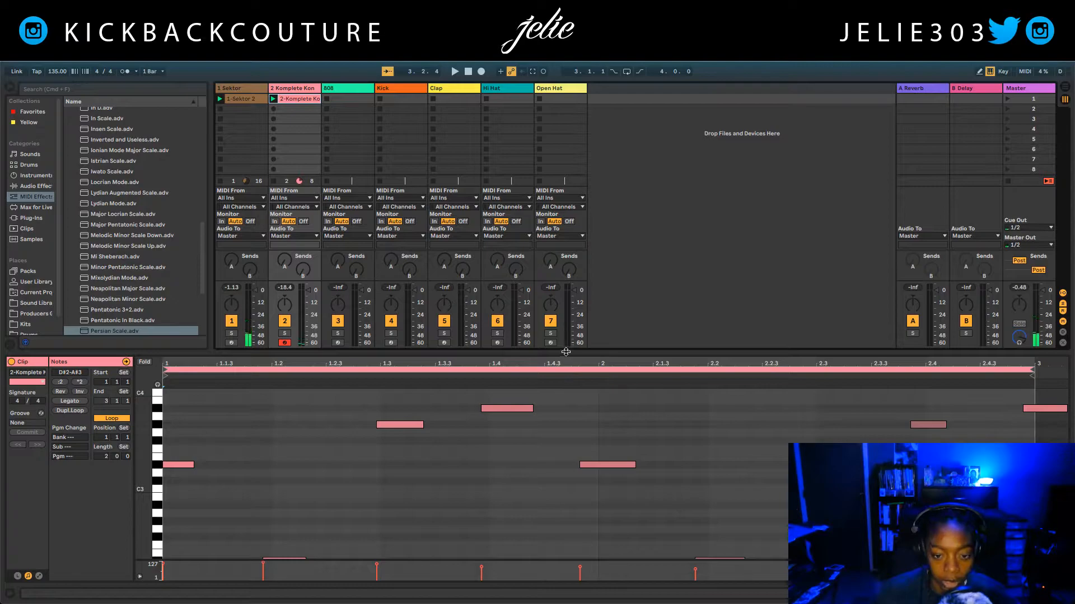
pyautogui.moveTo(566, 356); pyautogui.dragTo(566, 85)
pyautogui.scroll(3, 918, 211)
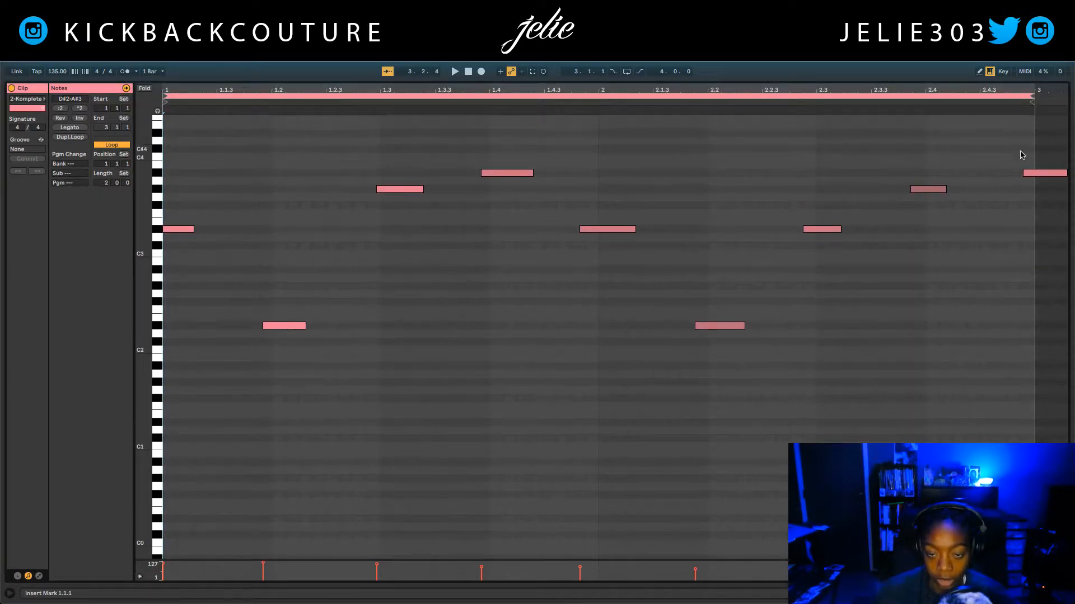
pyautogui.press('space')
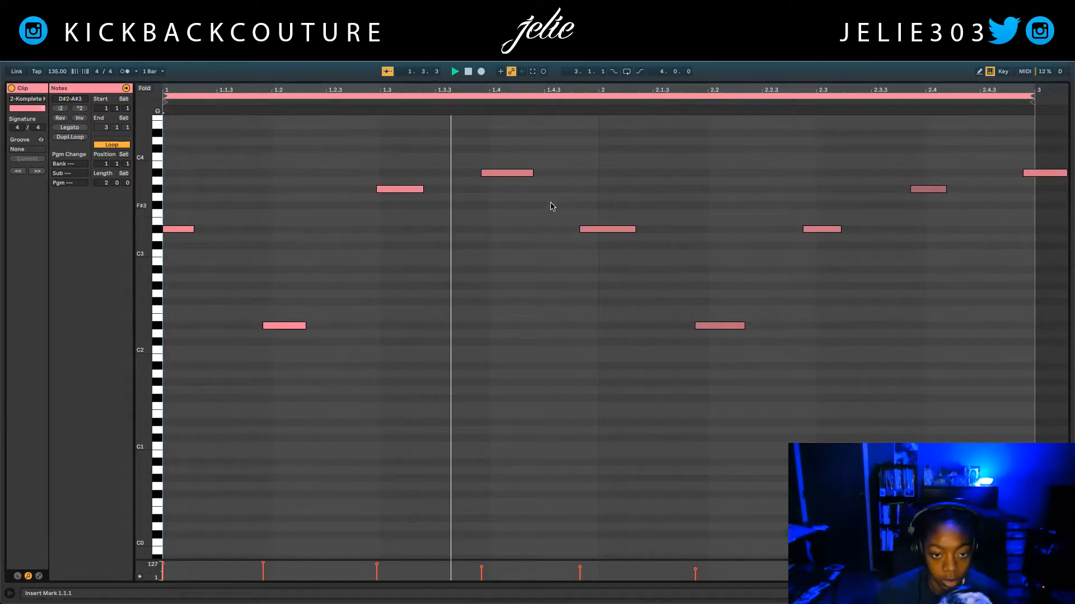
pyautogui.press('space')
# - Delete every note after the first four in the Komplete Kontrol clip, keeping only the opening bar's phrase
pyautogui.moveTo(994, 155); pyautogui.dragTo(1051, 198)
pyautogui.press('Delete')
pyautogui.moveTo(981, 164); pyautogui.dragTo(511, 439)
pyautogui.press('Delete')
pyautogui.hotkey('ctrl', 'z')
pyautogui.moveTo(1002, 163); pyautogui.dragTo(554, 412)
pyautogui.press('Delete')
# - Quantize the four remaining notes to the grid and listen to the result
pyautogui.moveTo(574, 152); pyautogui.dragTo(163, 361)
pyautogui.hotkey('ctrl', 'u')
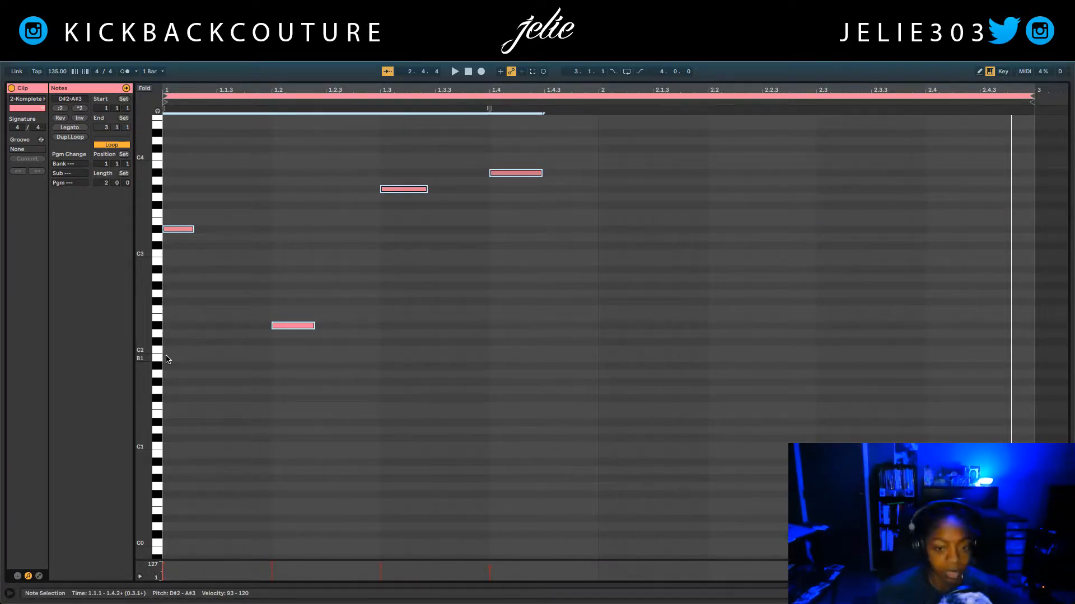
pyautogui.click(412, 256)
pyautogui.press('space')
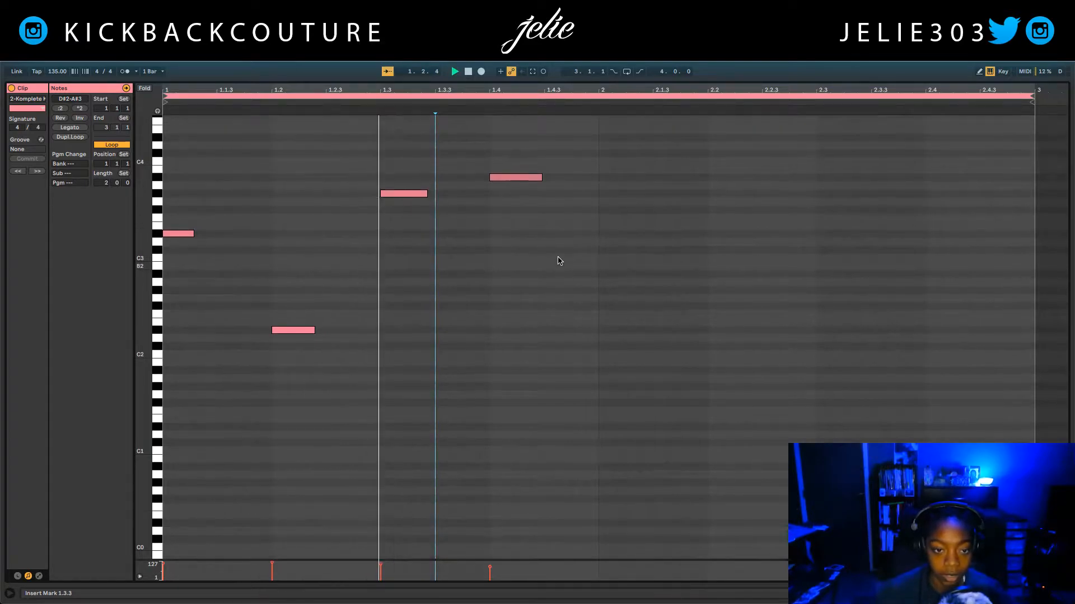
pyautogui.press('space')
# - Duplicate the four-note phrase into bar 2 and set the clip's loop length to 4 bars
pyautogui.moveTo(590, 163); pyautogui.dragTo(119, 407)
pyautogui.hotkey('ctrl', 'd')
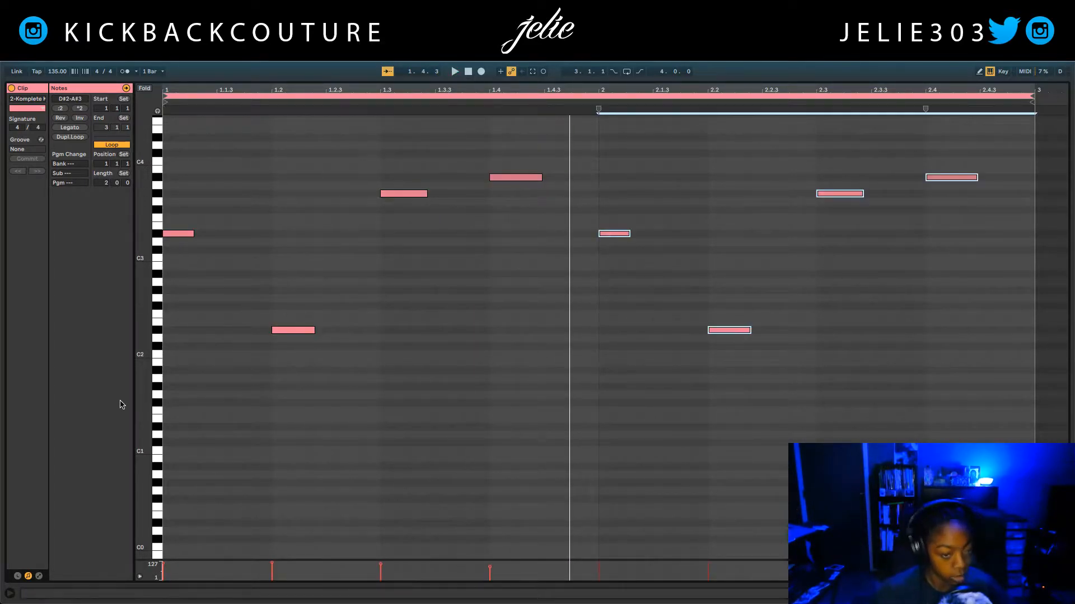
pyautogui.click(106, 183)
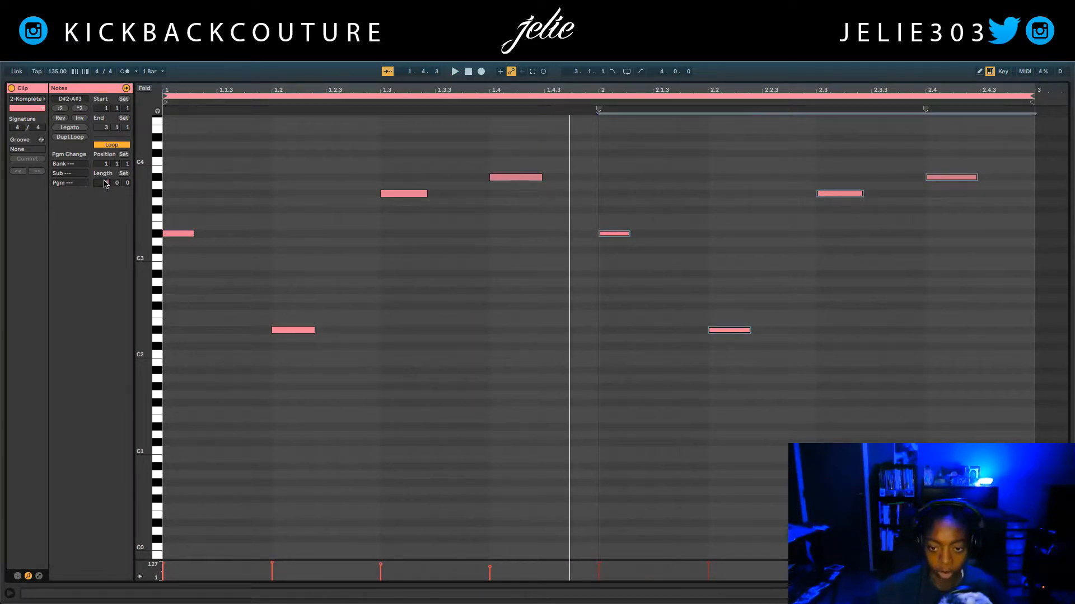
pyautogui.write('4')
pyautogui.press('Return')
# - Duplicate the notes of bars 1 and 2 into bars 3 and 4 and play the clip
pyautogui.moveTo(610, 147); pyautogui.dragTo(188, 413)
pyautogui.hotkey('ctrl', 'd')
pyautogui.click(682, 342)
pyautogui.press('space')
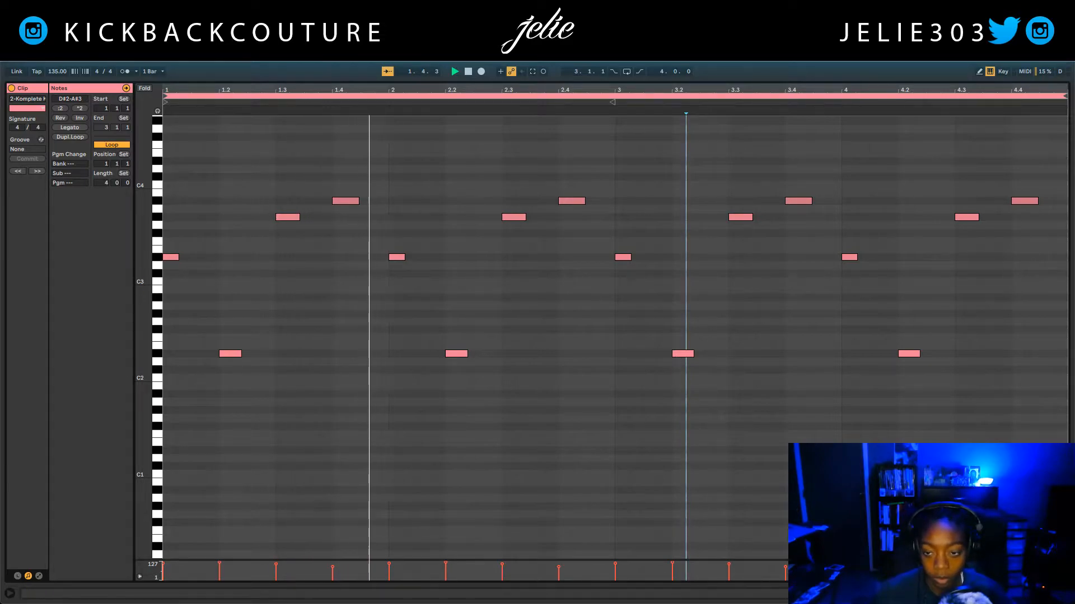
# - Try raising the clip's last note an octave and shifting the note before it up, then return them to A#3 and G#3
pyautogui.click(1034, 185)
pyautogui.hotkey('shift', 'Up')
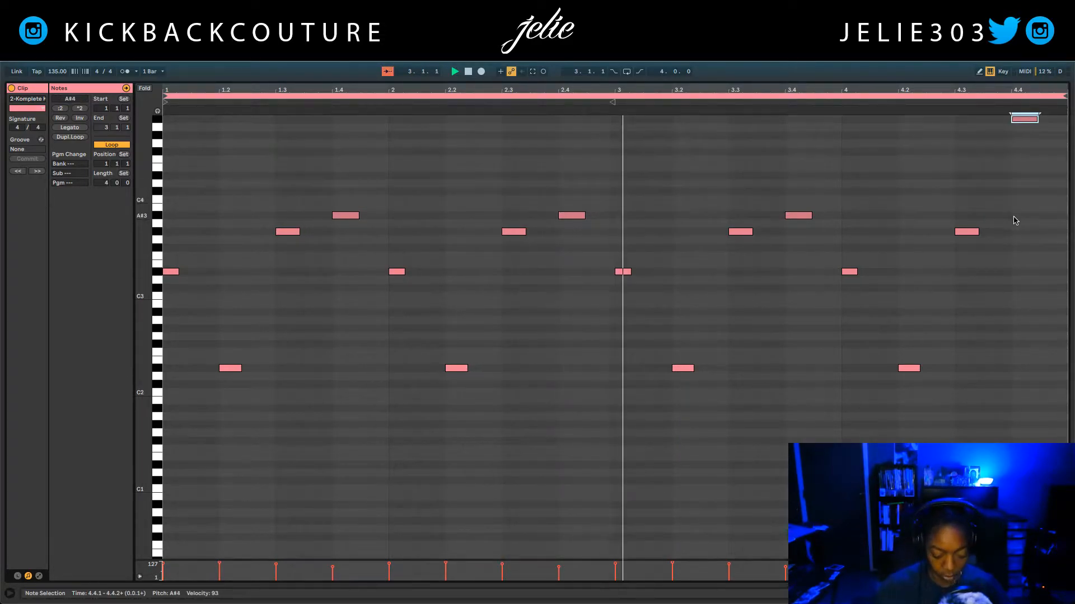
pyautogui.click(966, 232)
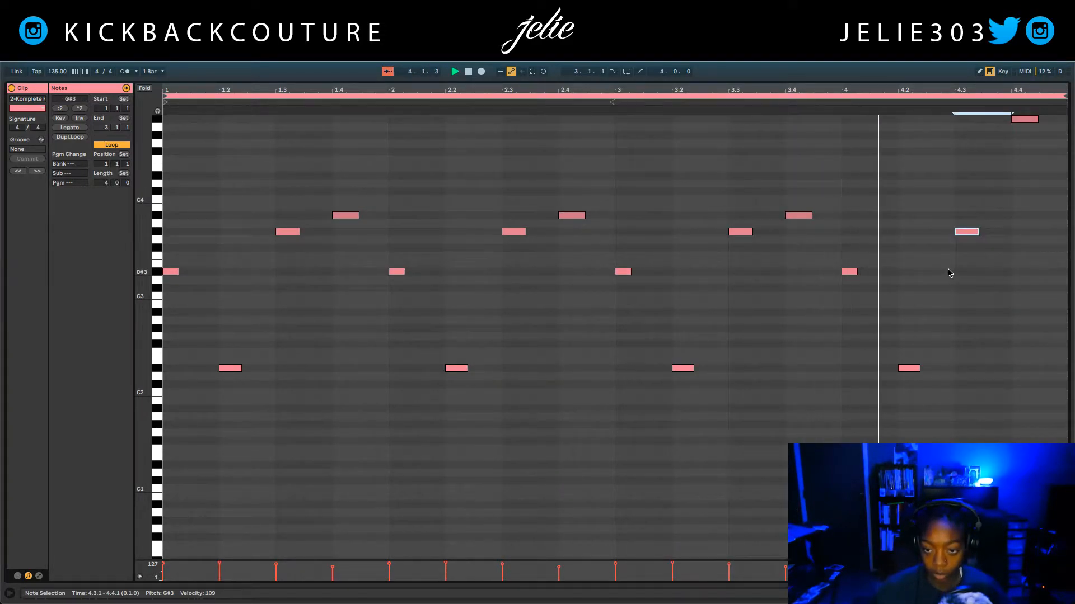
pyautogui.press('Up')
pyautogui.press('Up')
pyautogui.moveTo(970, 216); pyautogui.dragTo(968, 233)
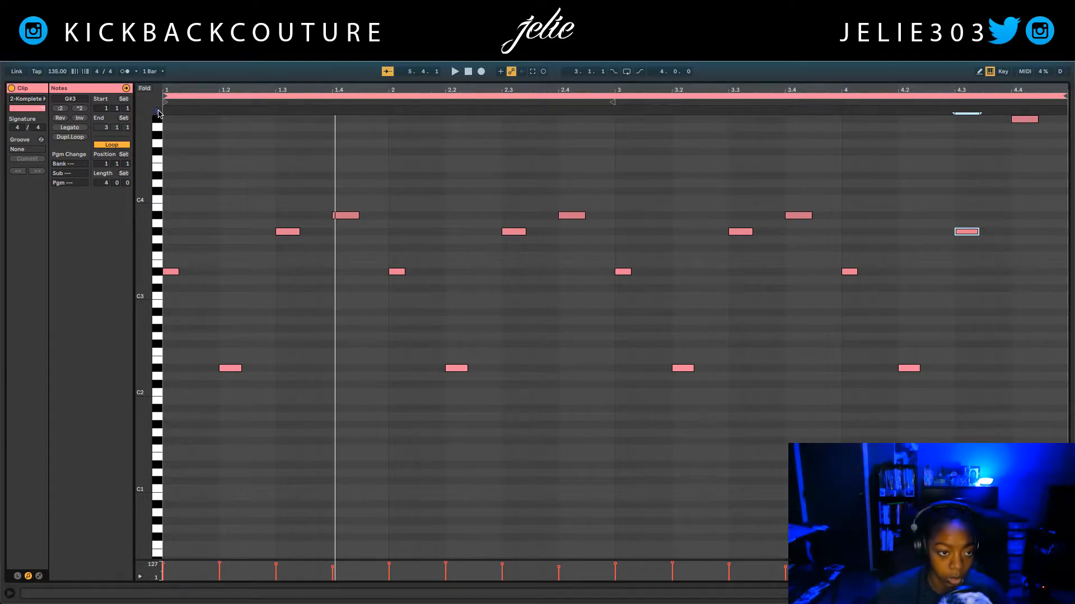
pyautogui.moveTo(1016, 128); pyautogui.dragTo(1021, 221)
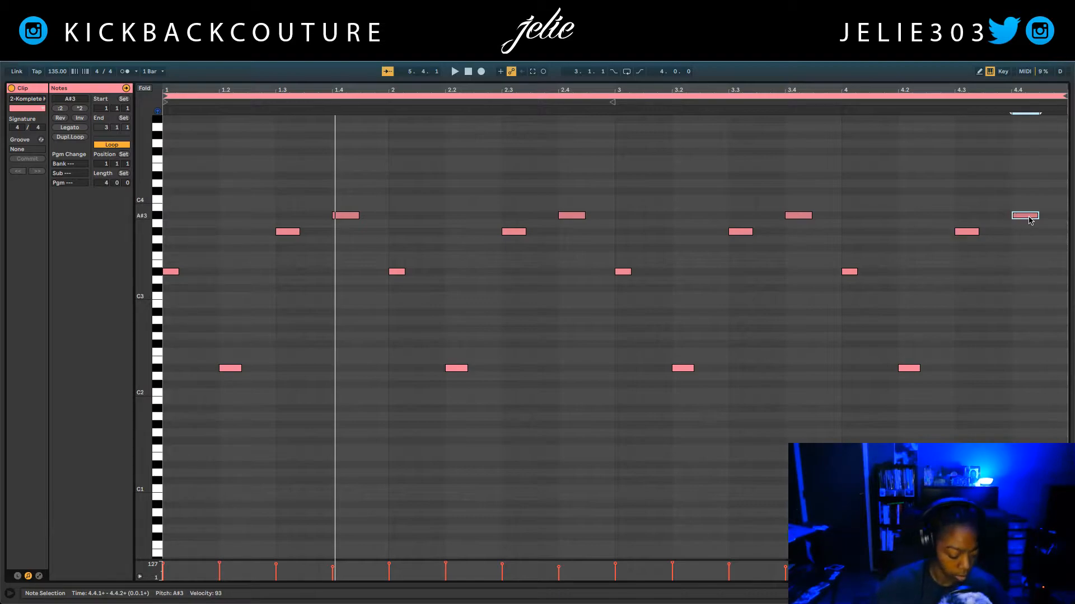
# - Quantize the start of the clip's last note to 1/8
pyautogui.press('super+shift+u')
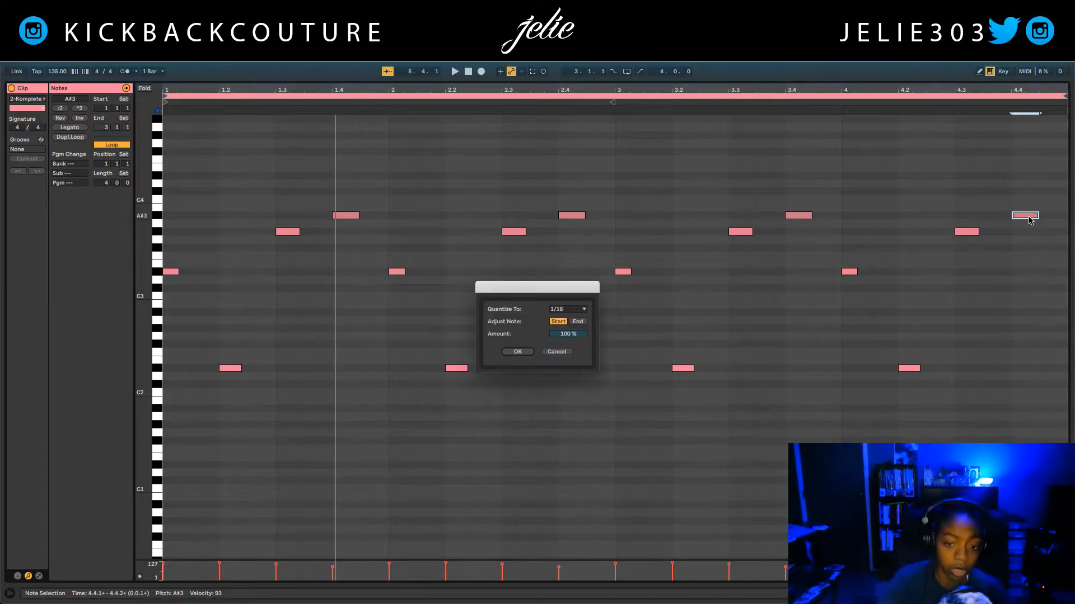
pyautogui.click(574, 314)
pyautogui.click(569, 337)
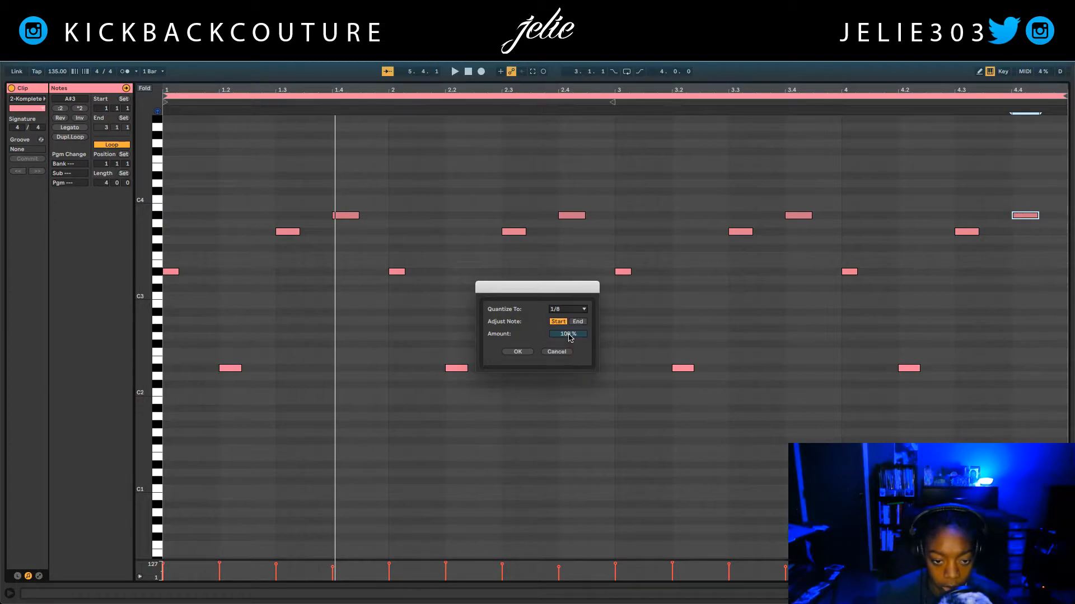
pyautogui.click(517, 352)
pyautogui.moveTo(1026, 217); pyautogui.dragTo(1027, 217)
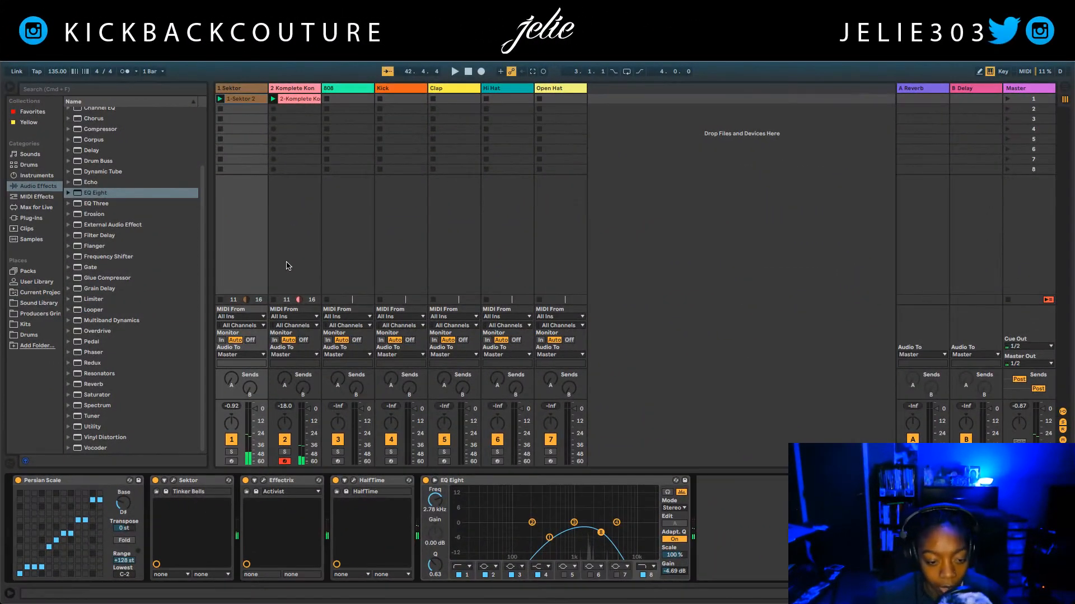
# - Add the Persian Scale MIDI effect to the 808 track and set its base note to D#
pyautogui.click(238, 88)
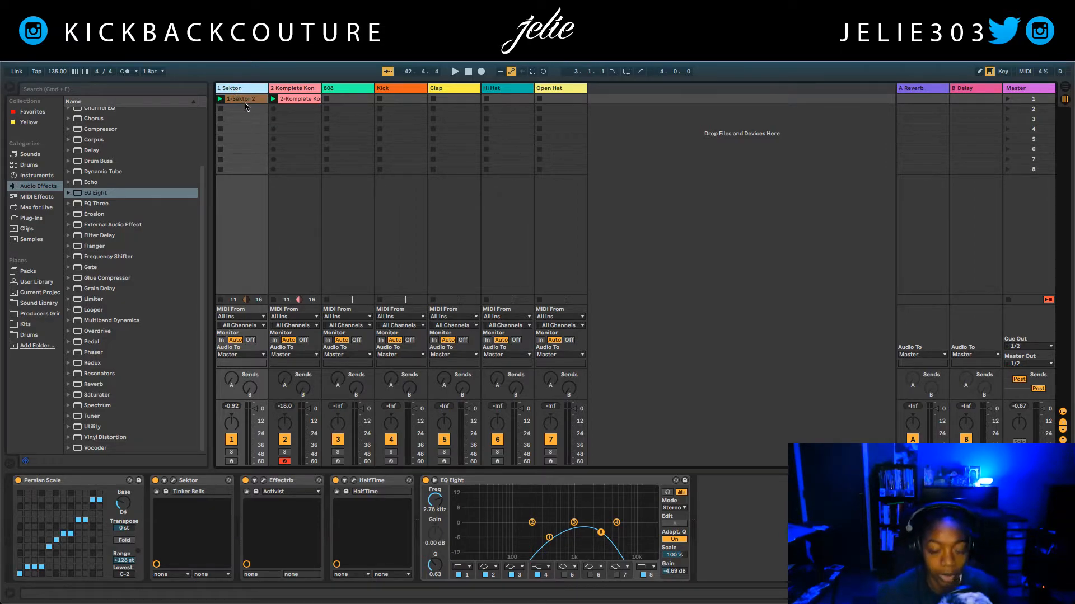
pyautogui.click(346, 88)
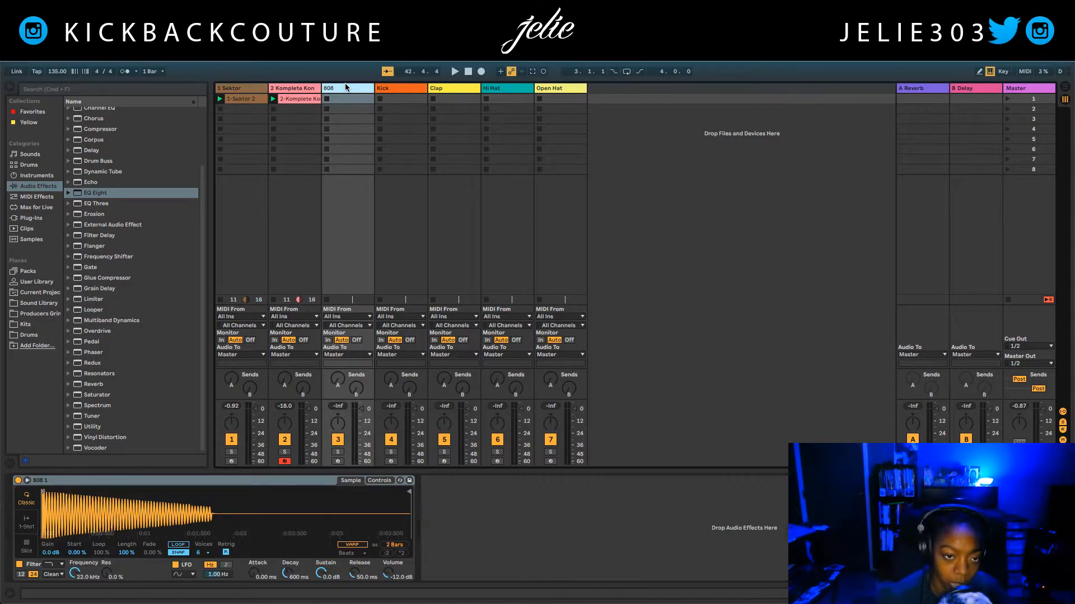
pyautogui.click(39, 197)
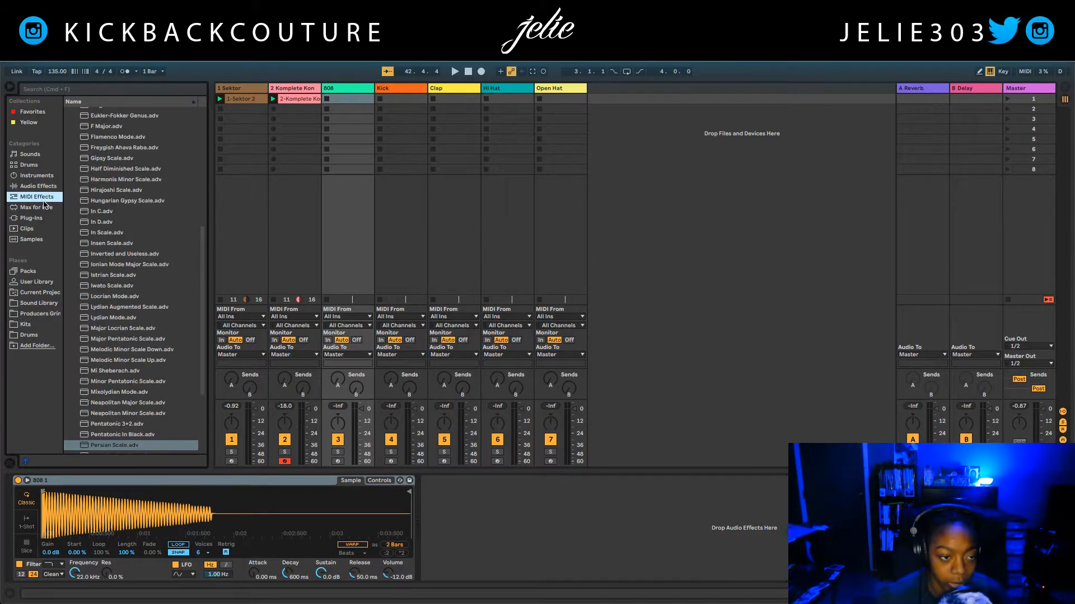
pyautogui.scroll(-1, 115, 422)
pyautogui.doubleClick(117, 425)
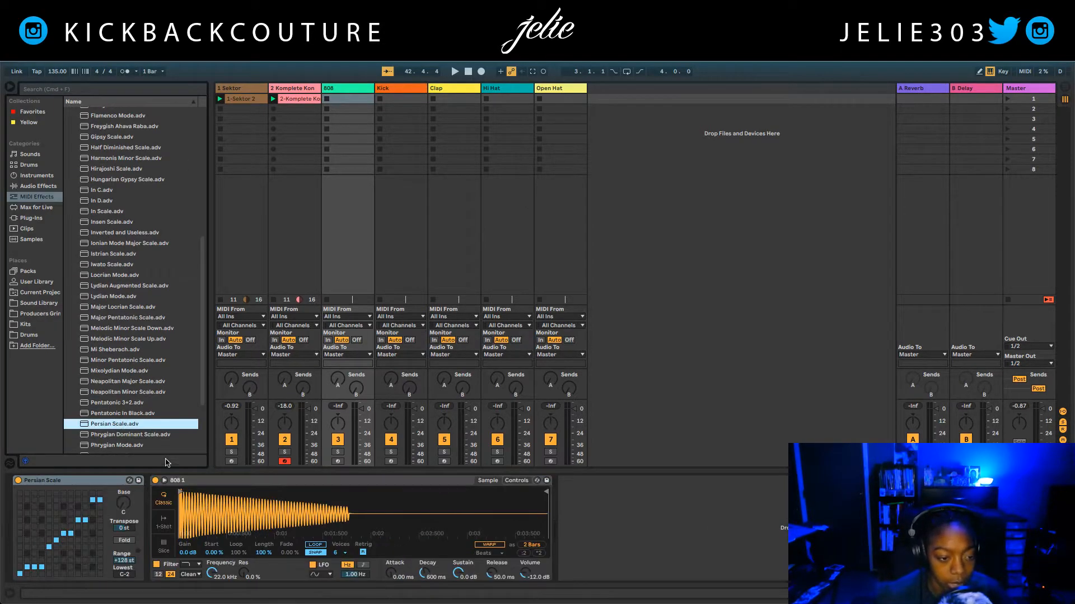
pyautogui.moveTo(140, 496); pyautogui.dragTo(123, 498)
# - Switch off the 808 track's Persian Scale and add the Tuner audio effect after the 808 sample
pyautogui.click(19, 480)
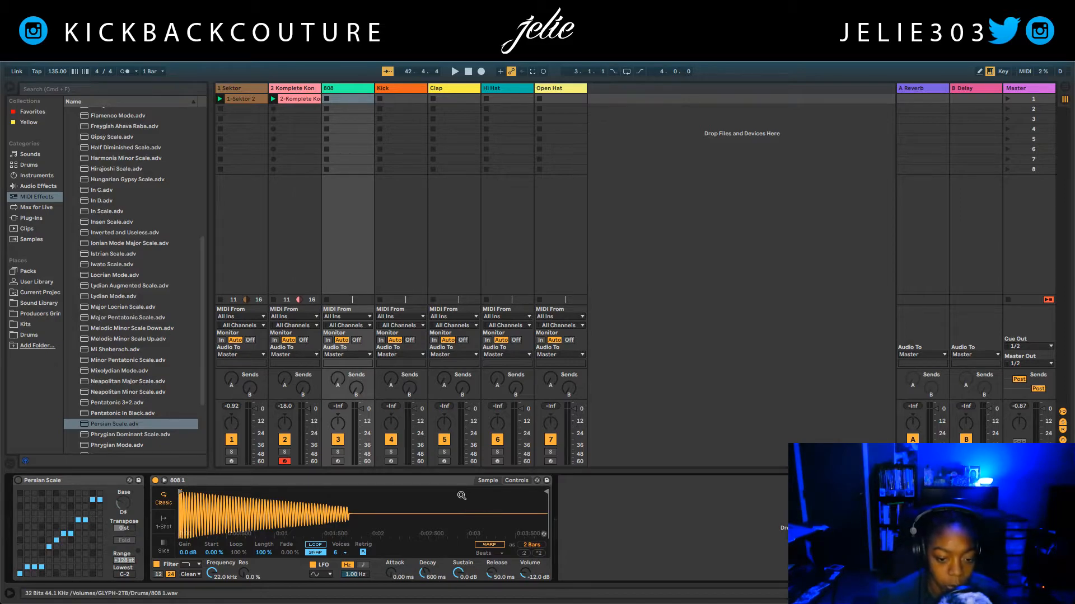
pyautogui.click(395, 483)
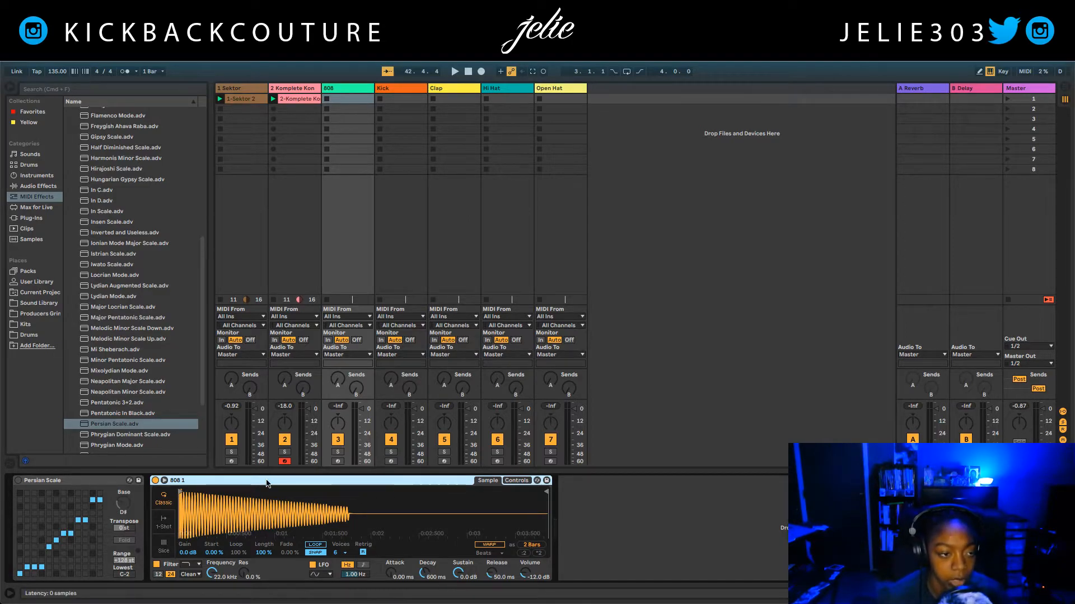
pyautogui.click(33, 186)
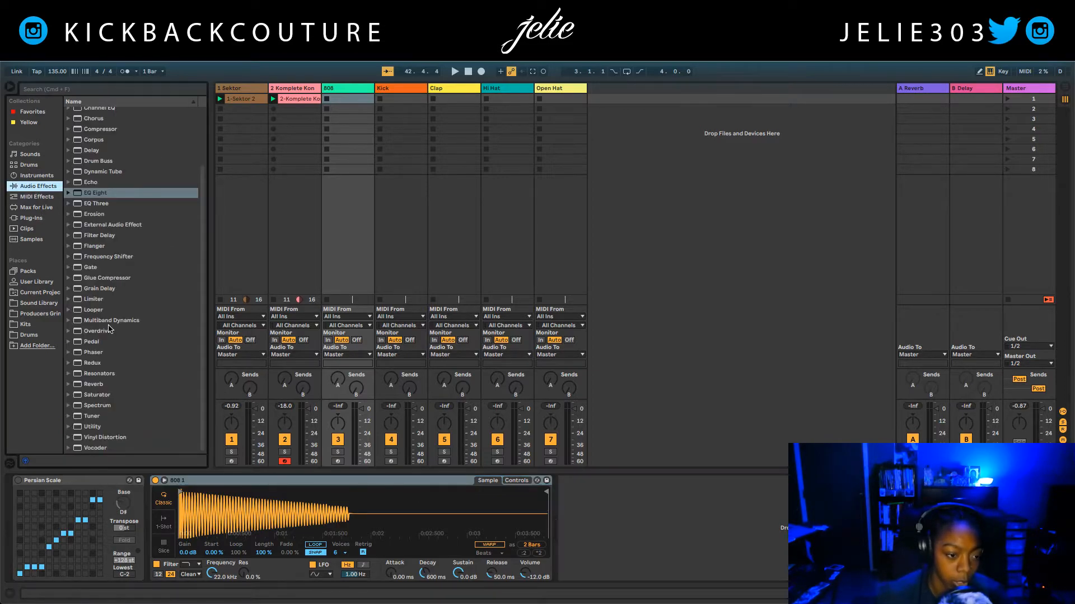
pyautogui.doubleClick(89, 416)
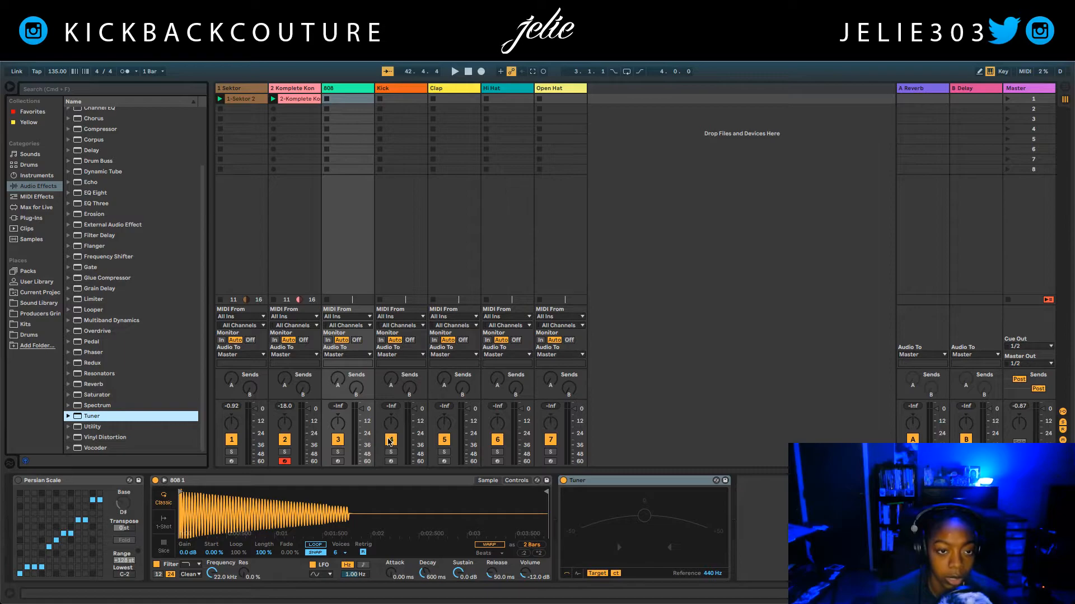
# - Arm the 808 track and play test notes to check the sample's pitch with the Tuner
pyautogui.click(338, 461)
pyautogui.click(604, 484)
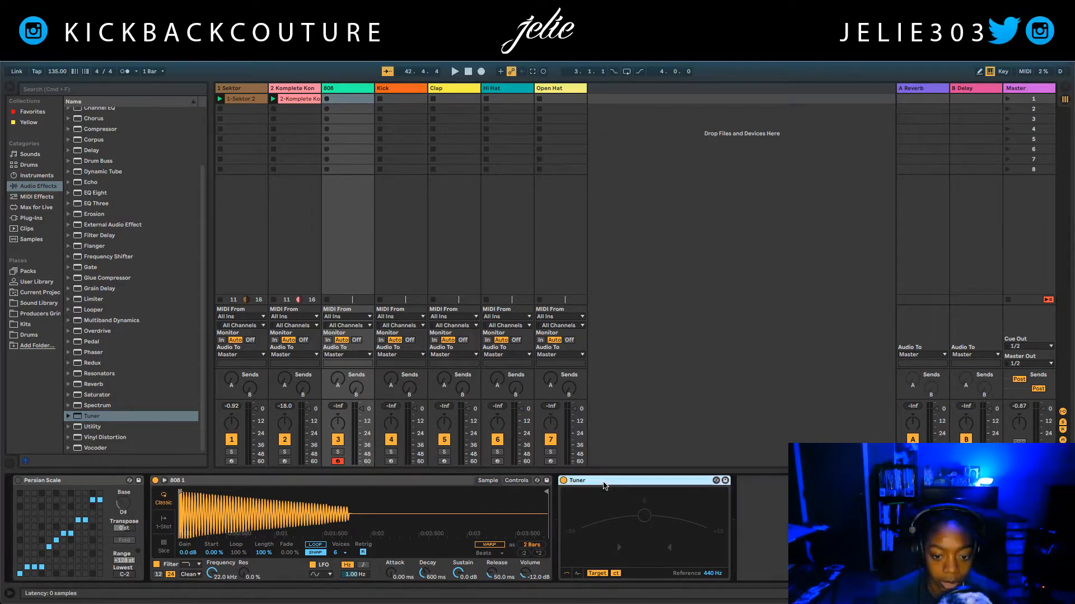
pyautogui.press('a')
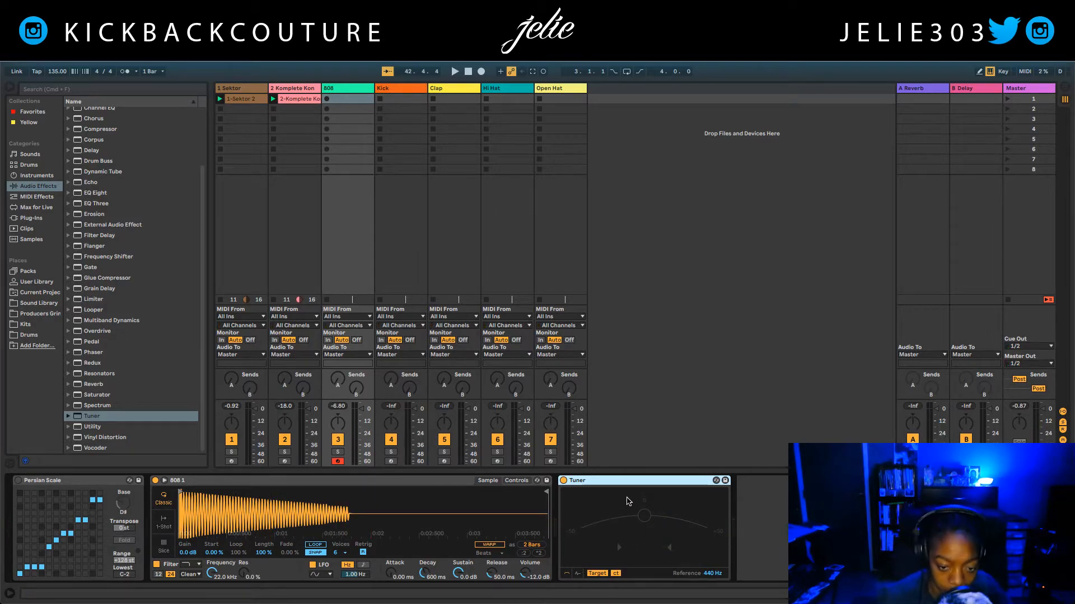
pyautogui.press('a')
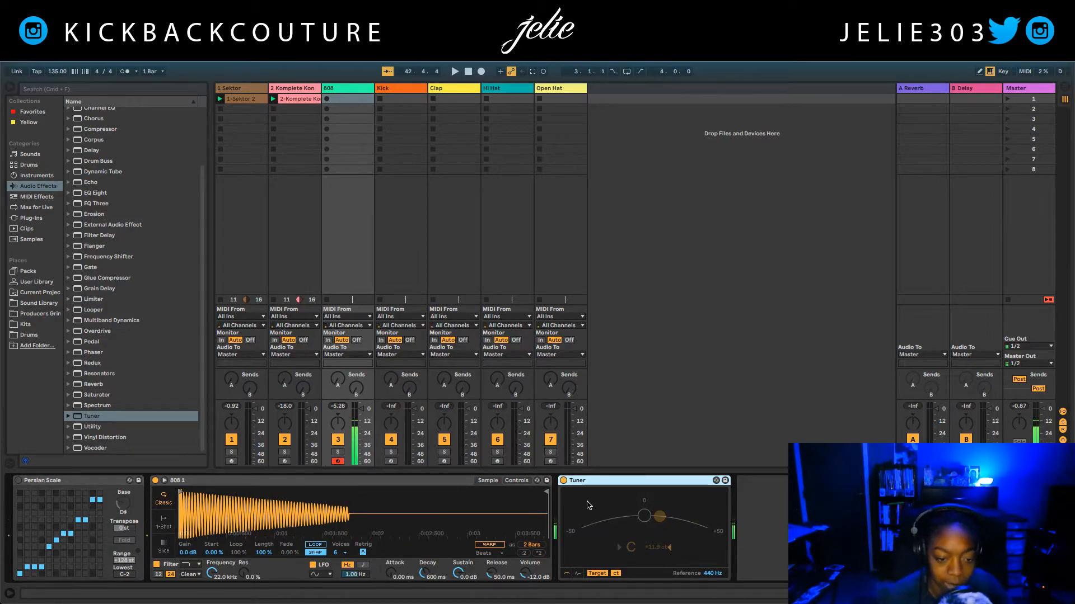
# - Set the 808 sample to 1-Shot mode, switch the Persian Scale back on and play a test note
pyautogui.click(160, 522)
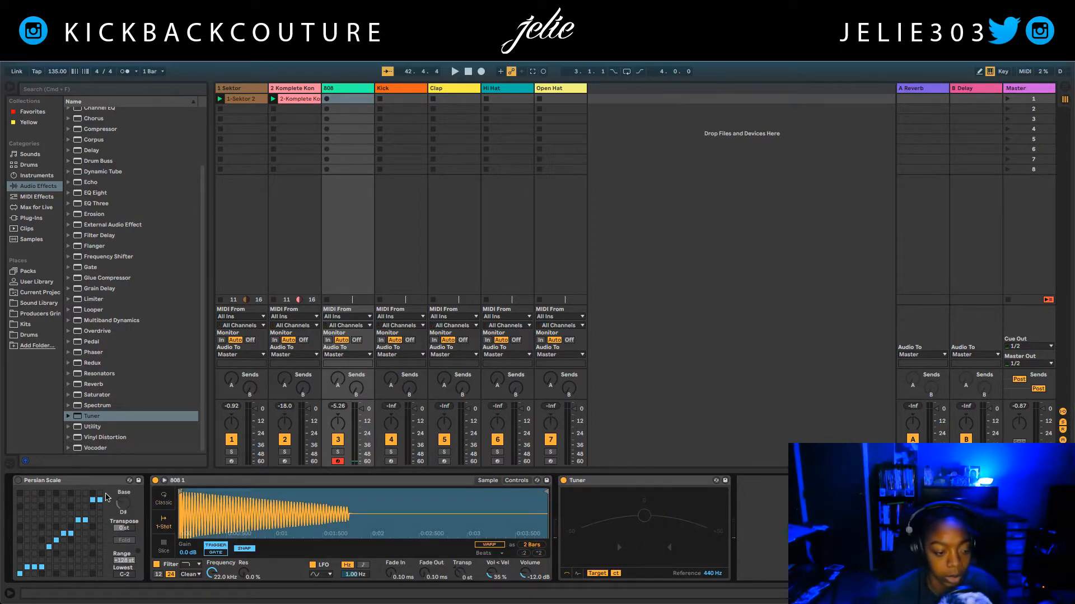
pyautogui.click(19, 481)
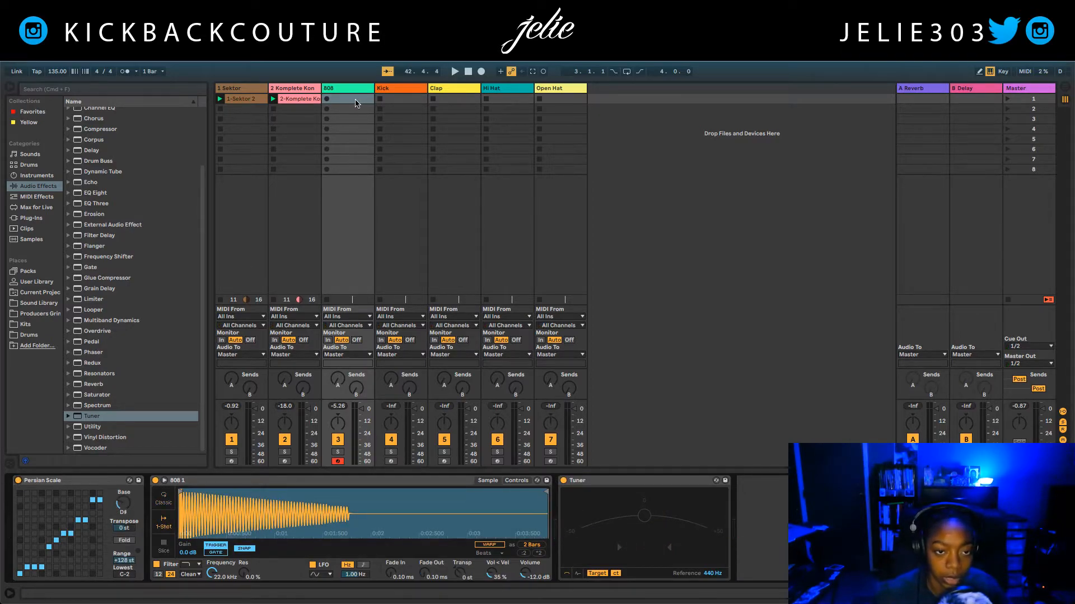
pyautogui.press('a')
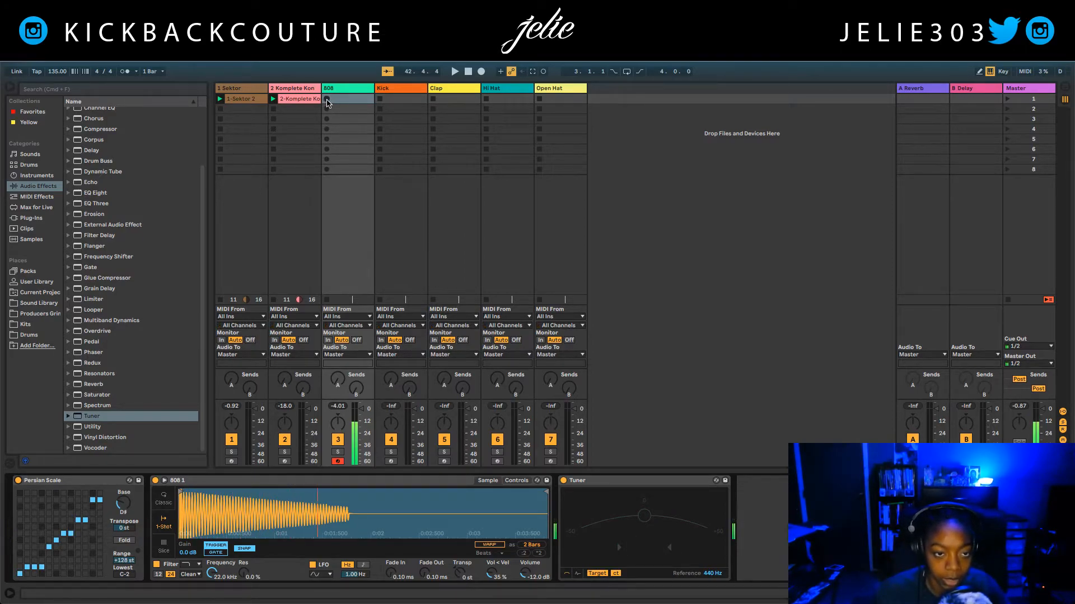
# - Record an 8-bar 808 clip in the track's first slot over the other clips and play it back
pyautogui.click(327, 100)
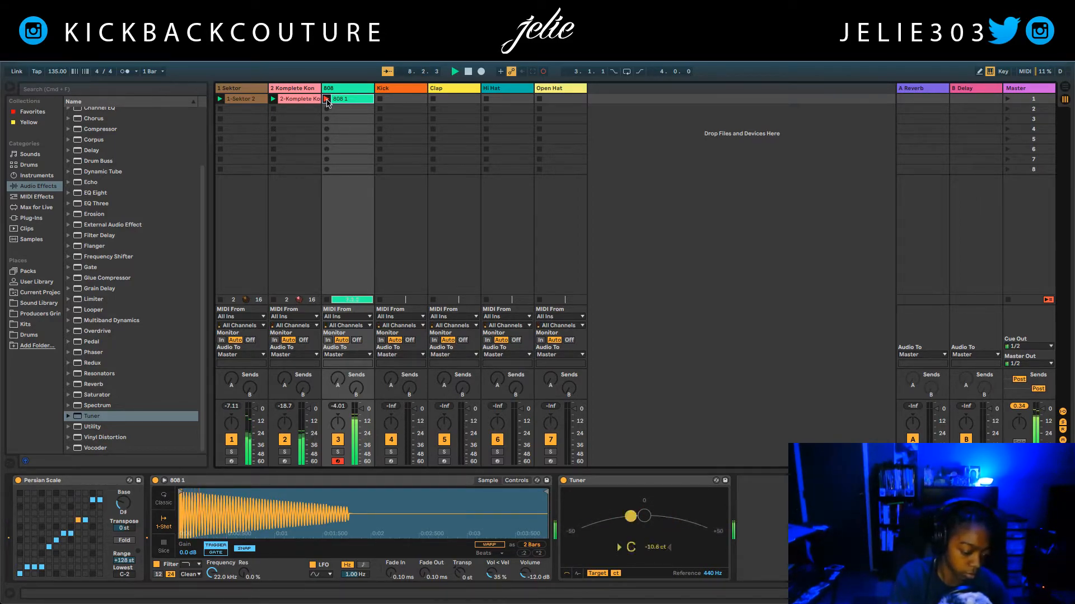
pyautogui.press('space')
pyautogui.press('space')
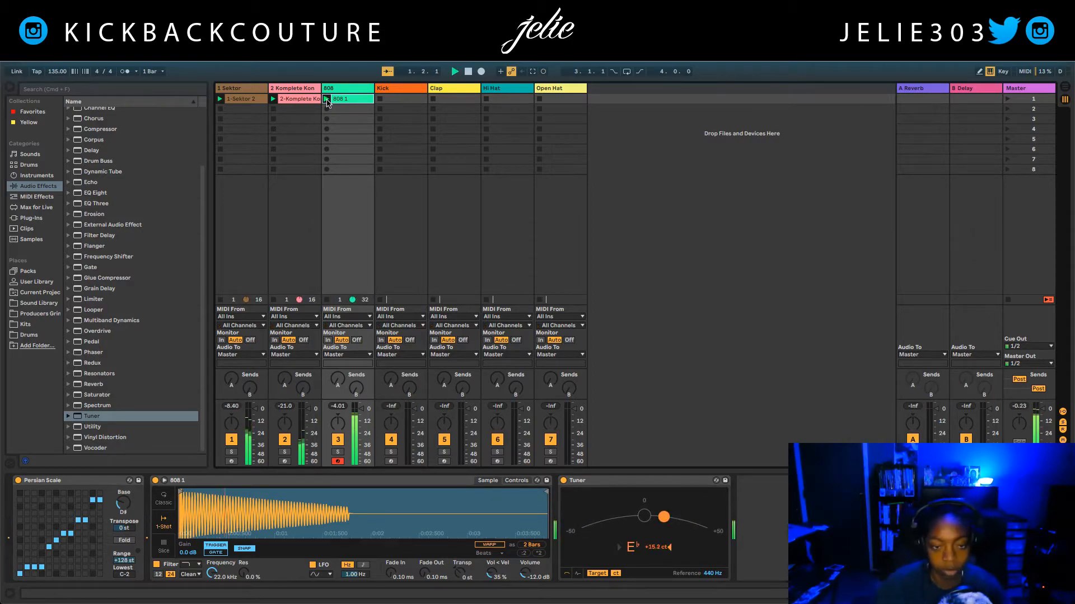
# - Open the 808 clip in an enlarged note editor and move its last two notes to A#2
pyautogui.doubleClick(340, 99)
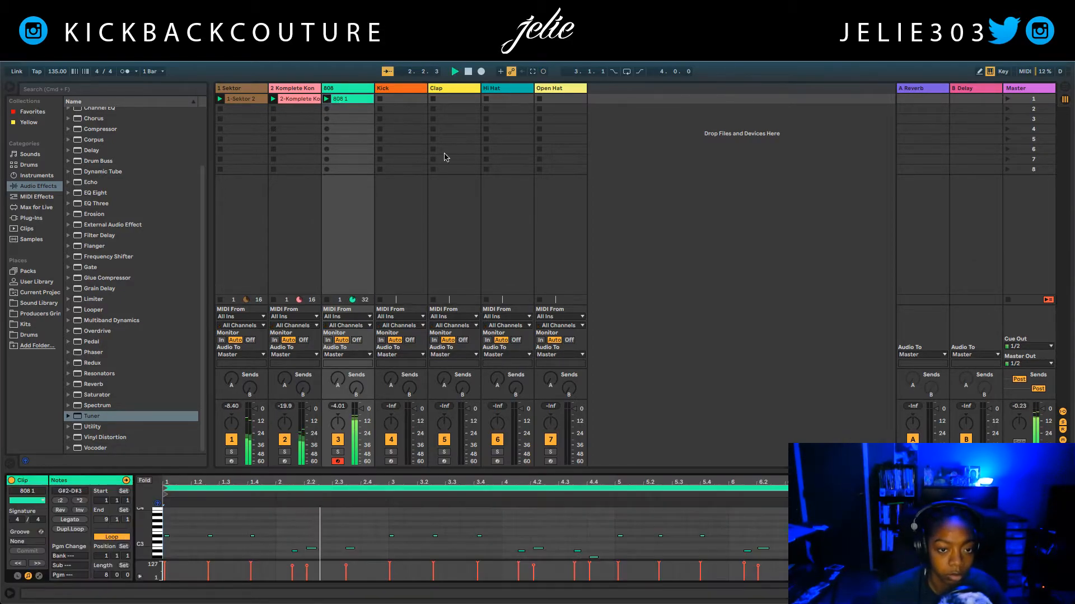
pyautogui.moveTo(662, 463); pyautogui.dragTo(662, 319)
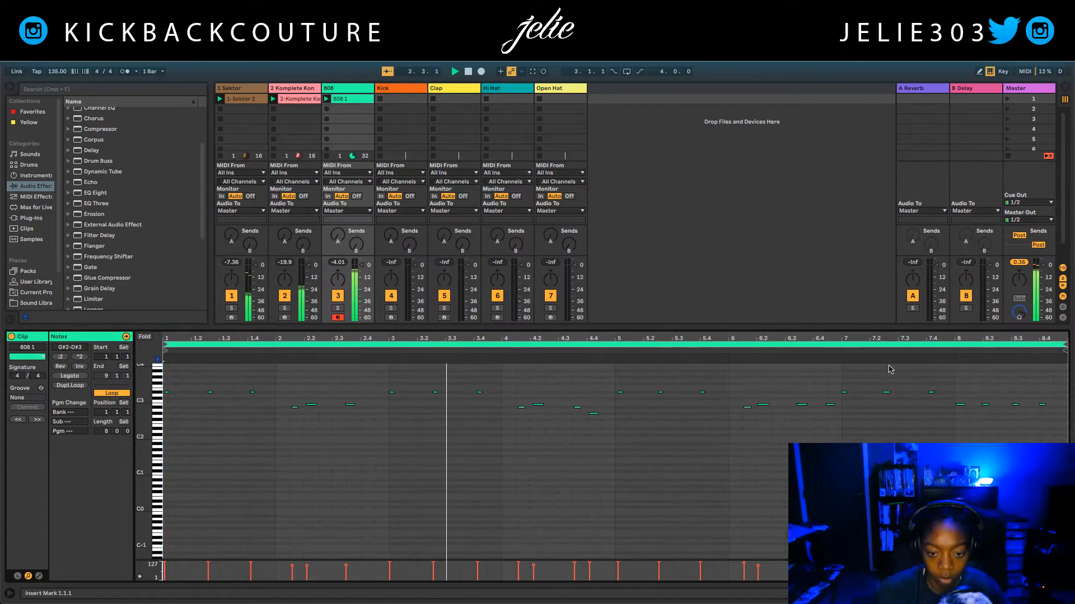
pyautogui.moveTo(1055, 392); pyautogui.dragTo(990, 421)
pyautogui.press('Up')
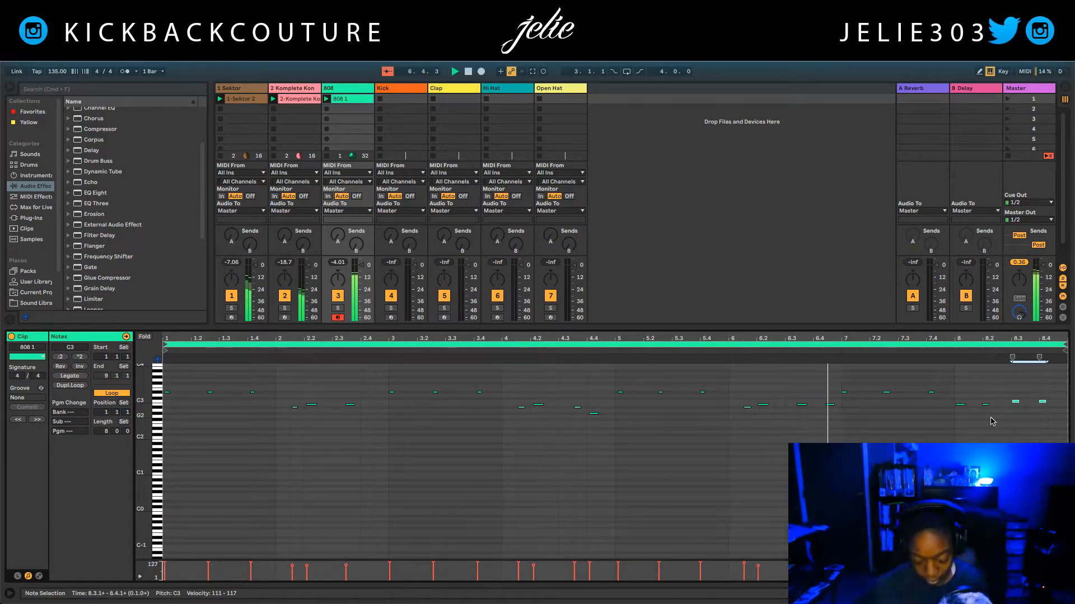
pyautogui.press('Down')
pyautogui.press('Down')
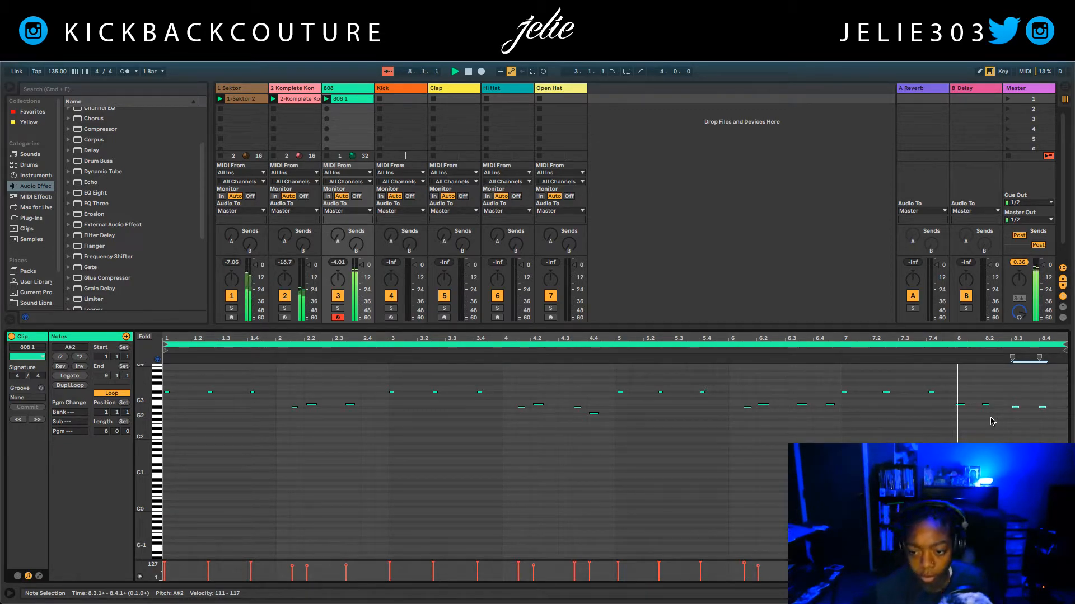
# - Quantize all notes in the 808 clip and play the loop back
pyautogui.click(941, 424)
pyautogui.press('super+a')
pyautogui.press('super+u')
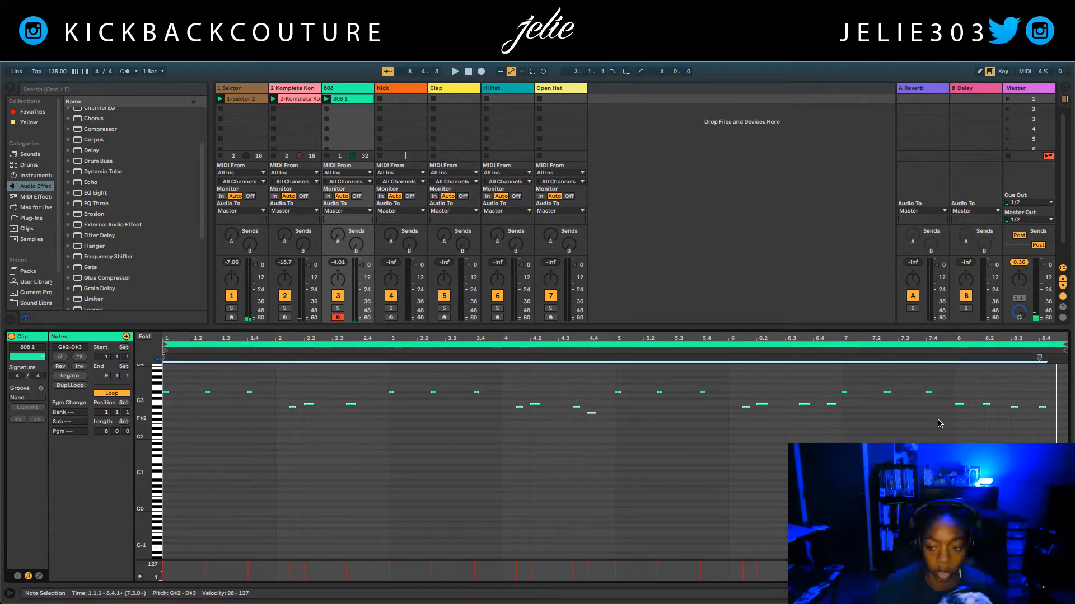
pyautogui.press('space')
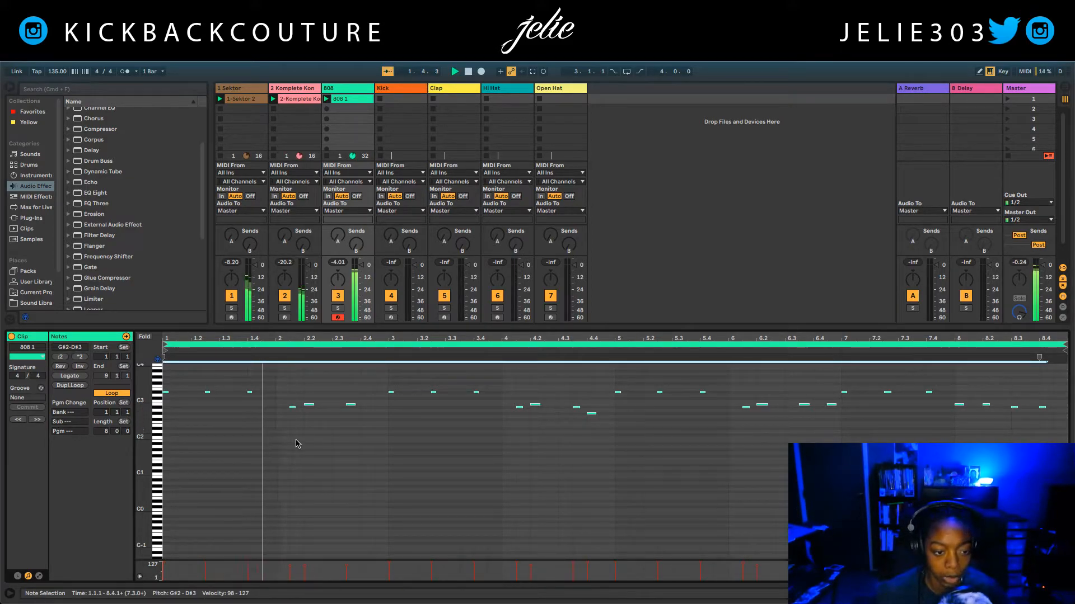
pyautogui.scroll(3, 274, 460)
pyautogui.scroll(2, 320, 494)
pyautogui.scroll(2, 319, 495)
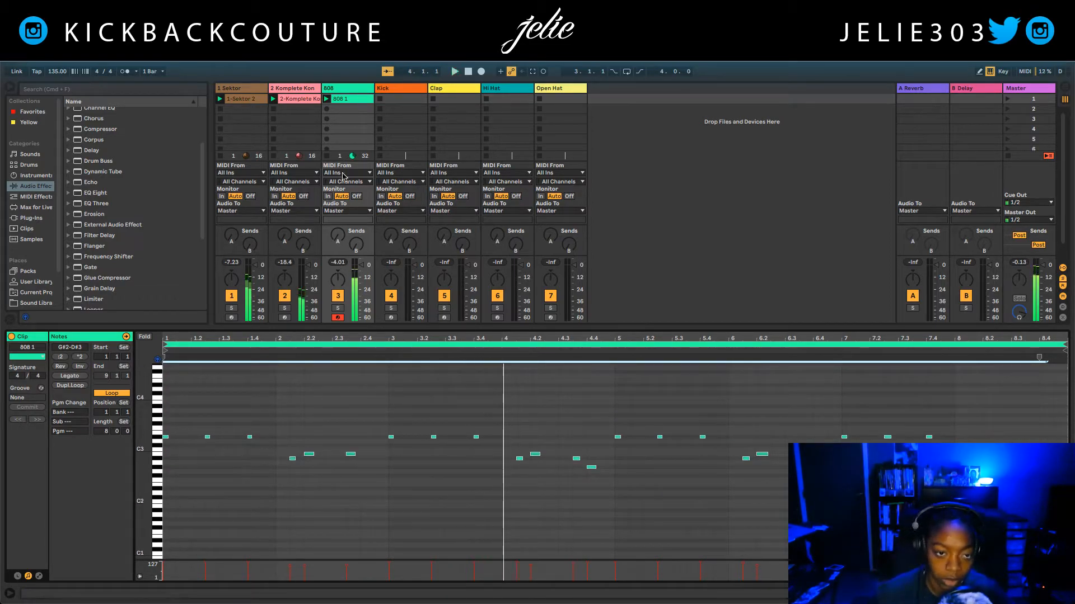
# - Copy the 808 clip into the Kick track's first slot and fold its note editor to the used pitches
pyautogui.moveTo(358, 104); pyautogui.dragTo(411, 102)
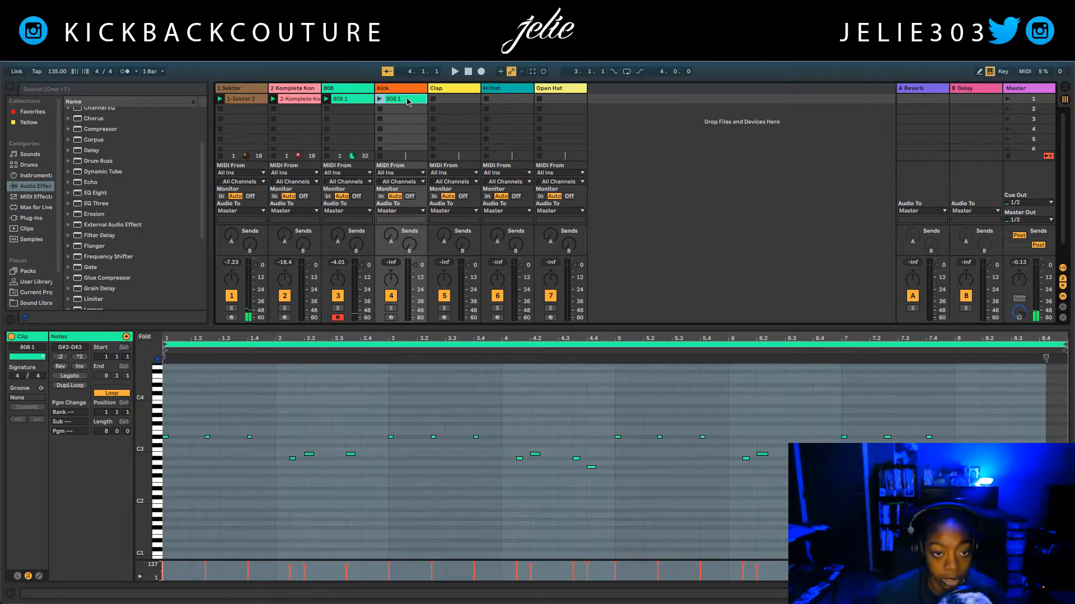
pyautogui.click(146, 337)
pyautogui.click(357, 406)
pyautogui.press('super+a')
pyautogui.click(399, 103)
pyautogui.click(342, 101)
pyautogui.click(413, 101)
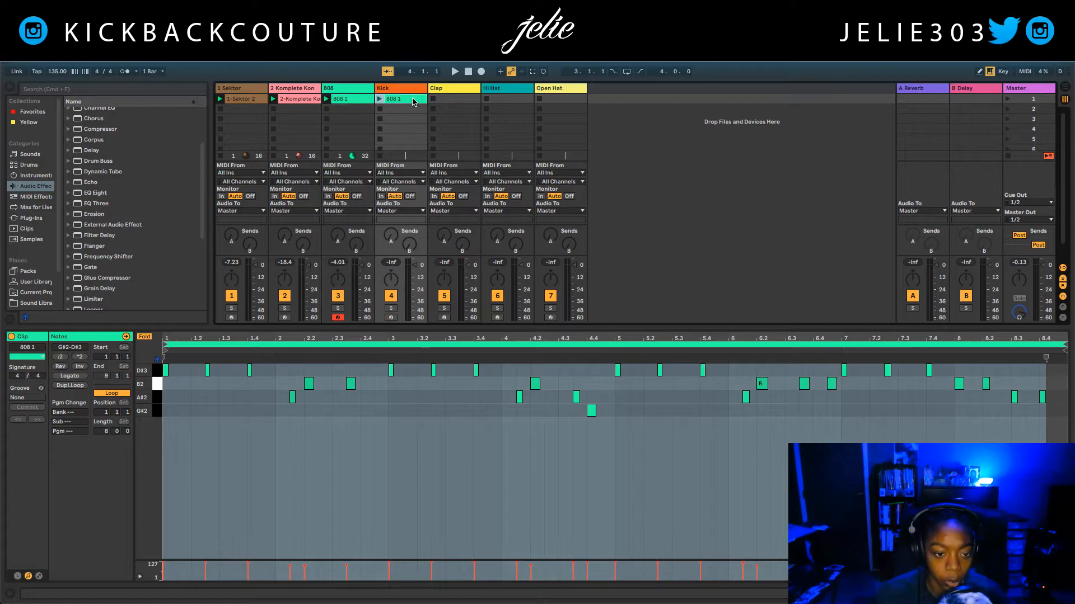
# - Move all D#3, A#2 and G#2 notes in the Kick track's clip onto the single pitch B2
pyautogui.click(157, 372)
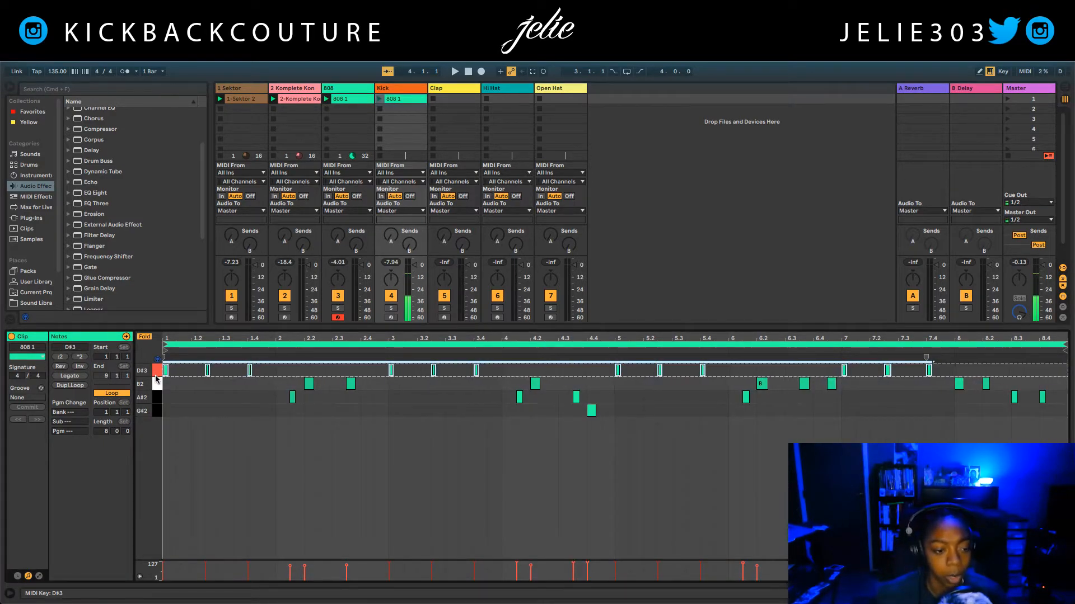
pyautogui.keyDown('shift'); pyautogui.click(157, 383); pyautogui.keyUp('shift')
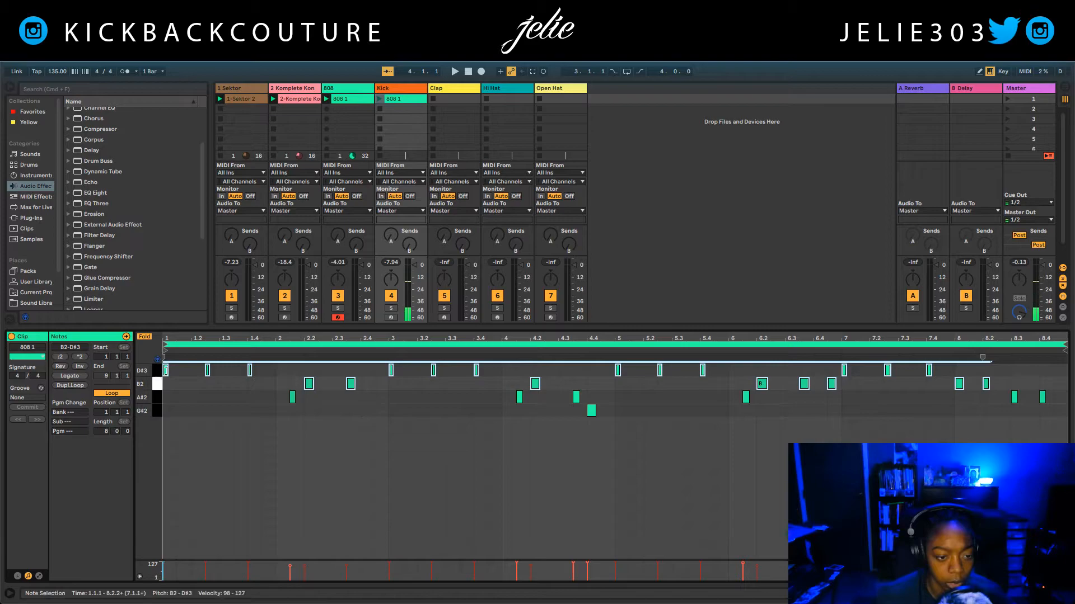
pyautogui.moveTo(166, 373); pyautogui.dragTo(166, 383)
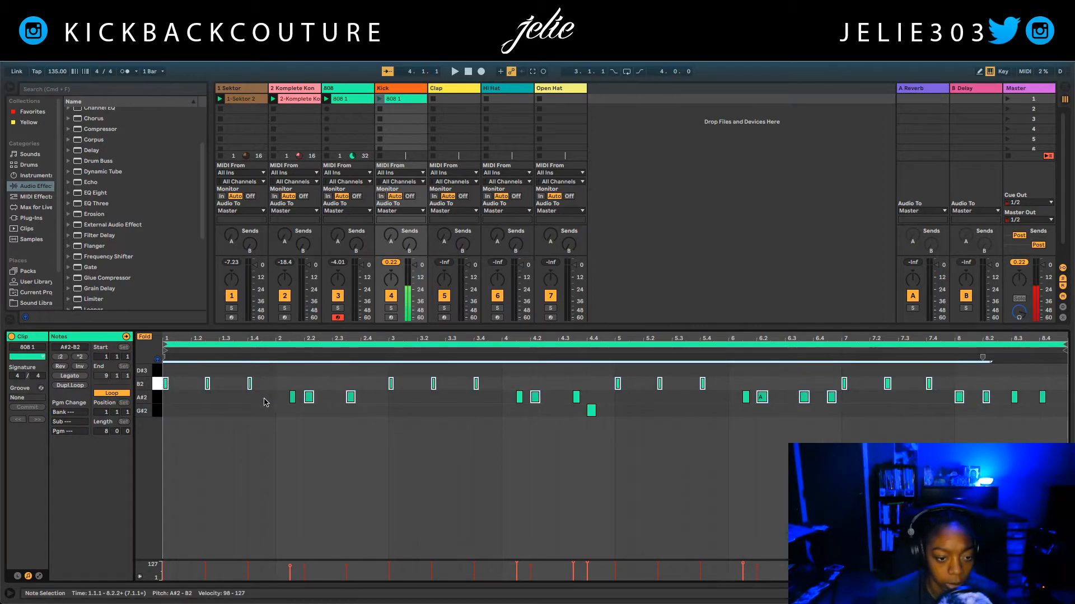
pyautogui.click(158, 398)
pyautogui.moveTo(308, 399); pyautogui.dragTo(309, 392)
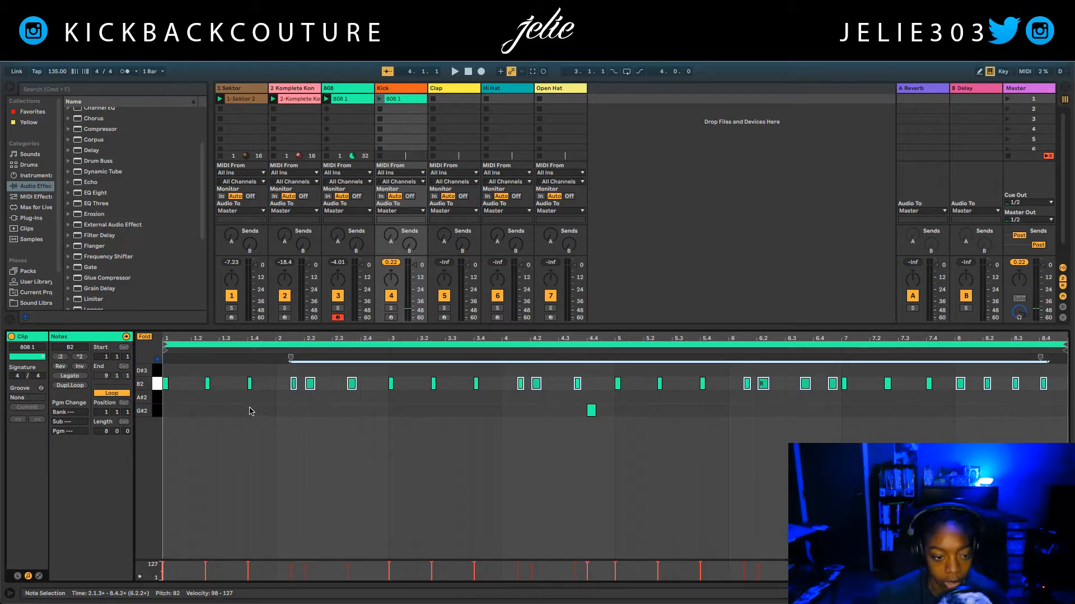
pyautogui.click(159, 410)
pyautogui.moveTo(590, 416); pyautogui.dragTo(591, 385)
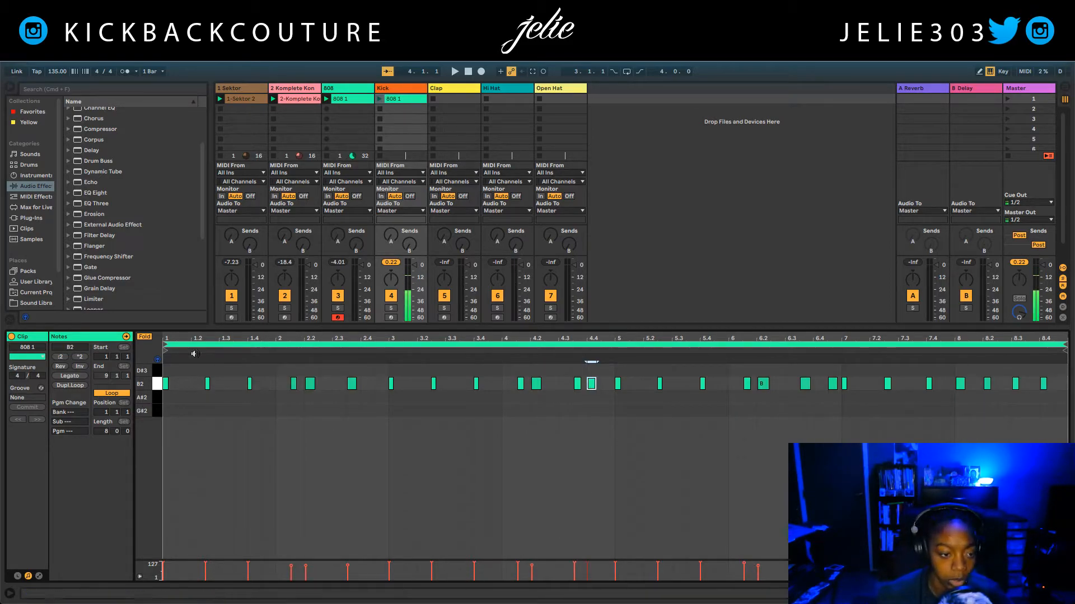
# - Unfold the note editor, quantize and transpose all kick notes to C3, and launch the kick clip
pyautogui.click(148, 339)
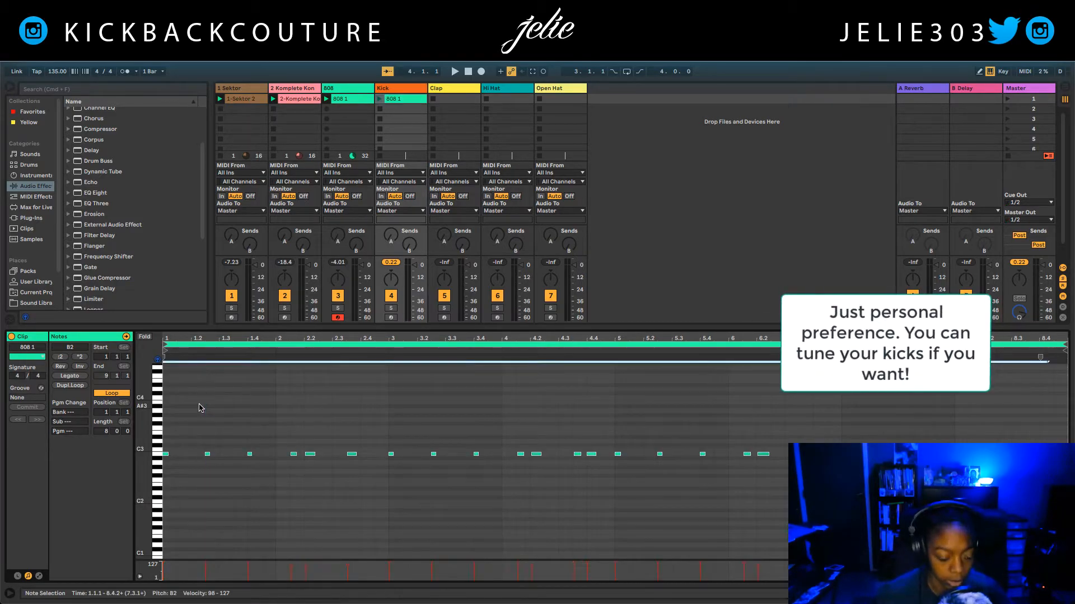
pyautogui.scroll(-1, 201, 448)
pyautogui.press('super+u')
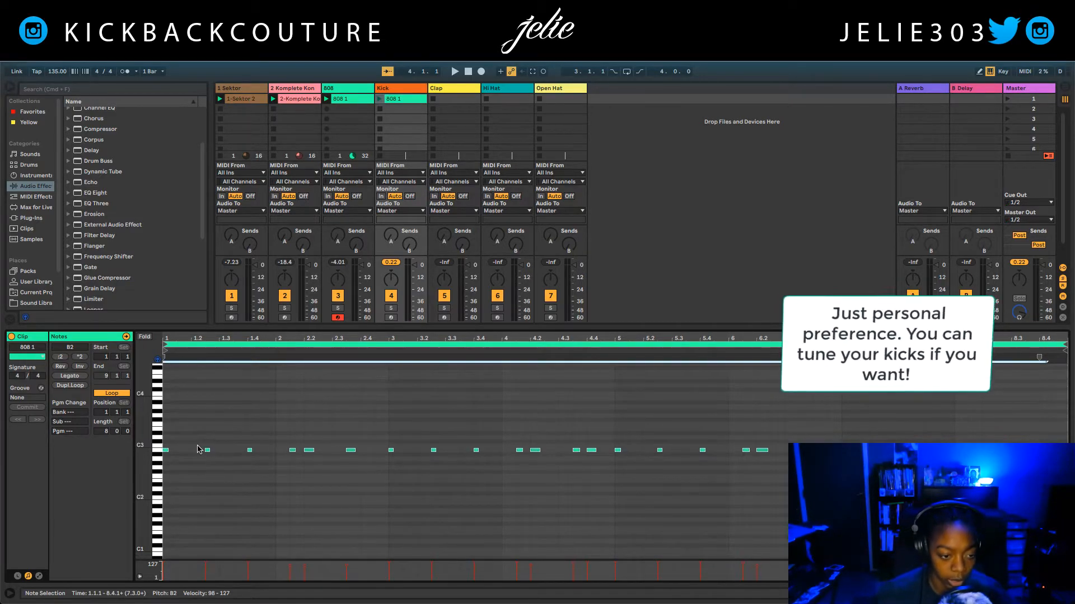
pyautogui.press('Up')
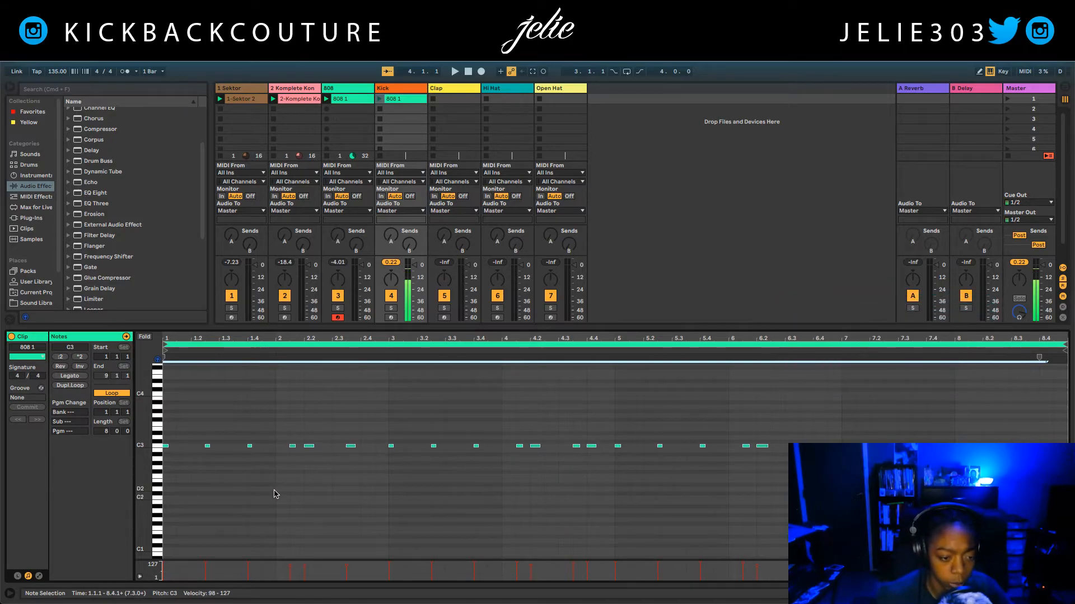
pyautogui.click(379, 101)
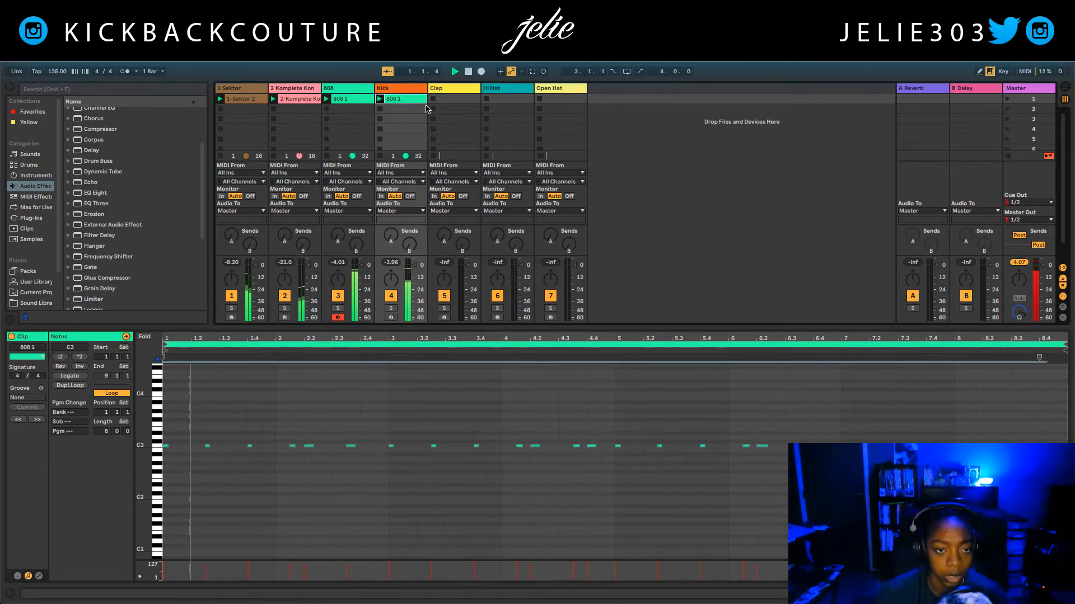
# - Add a Compressor to the 808 track and sidechain it to the Kick track
pyautogui.click(345, 96)
pyautogui.scroll(-5, 115, 206)
pyautogui.scroll(8, 115, 206)
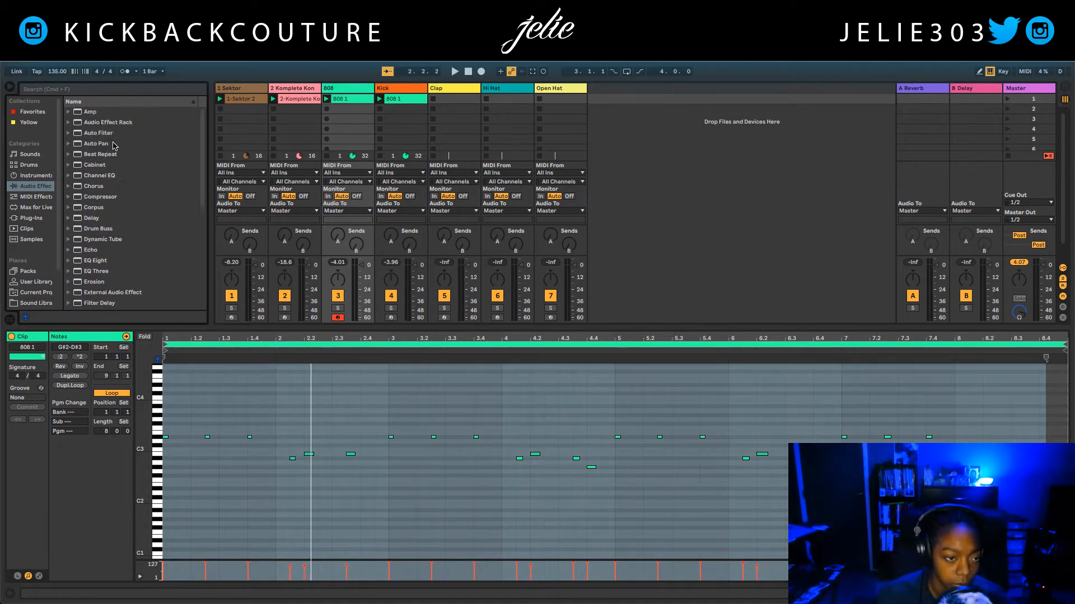
pyautogui.doubleClick(101, 196)
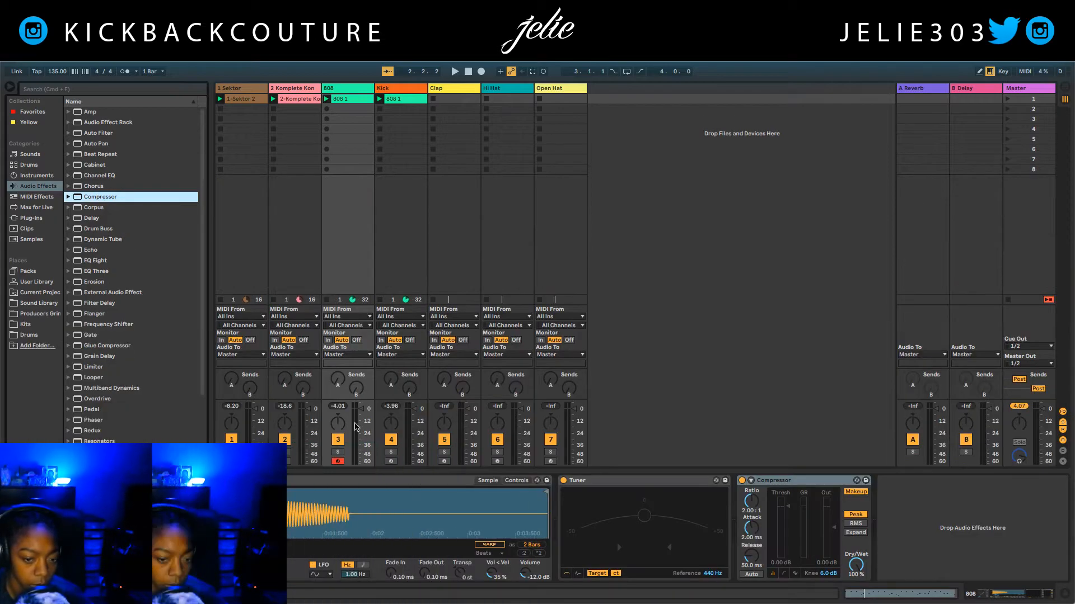
pyautogui.click(750, 480)
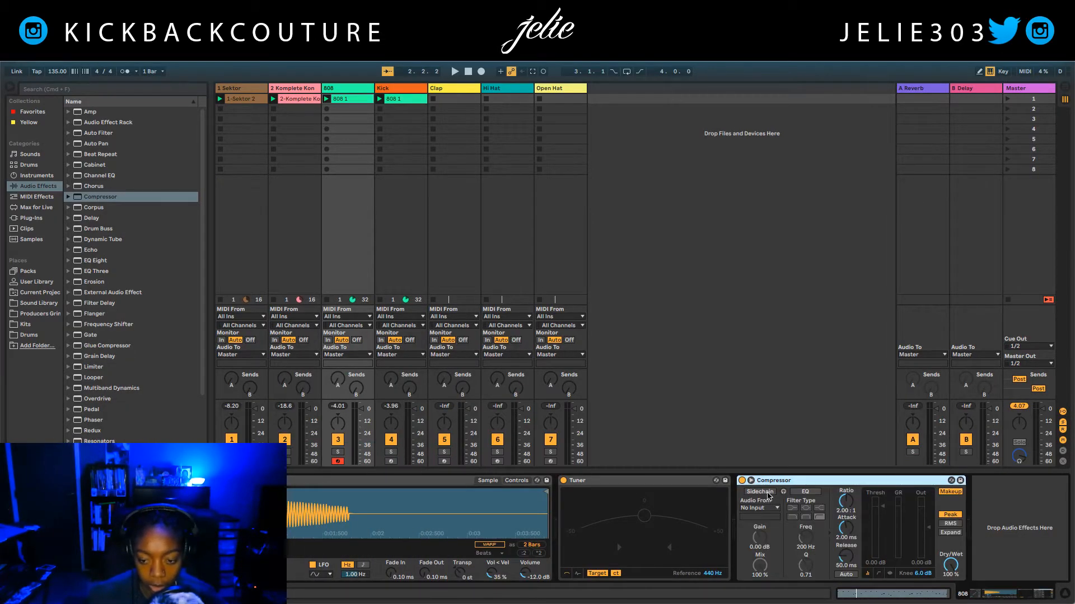
pyautogui.click(763, 493)
pyautogui.click(760, 508)
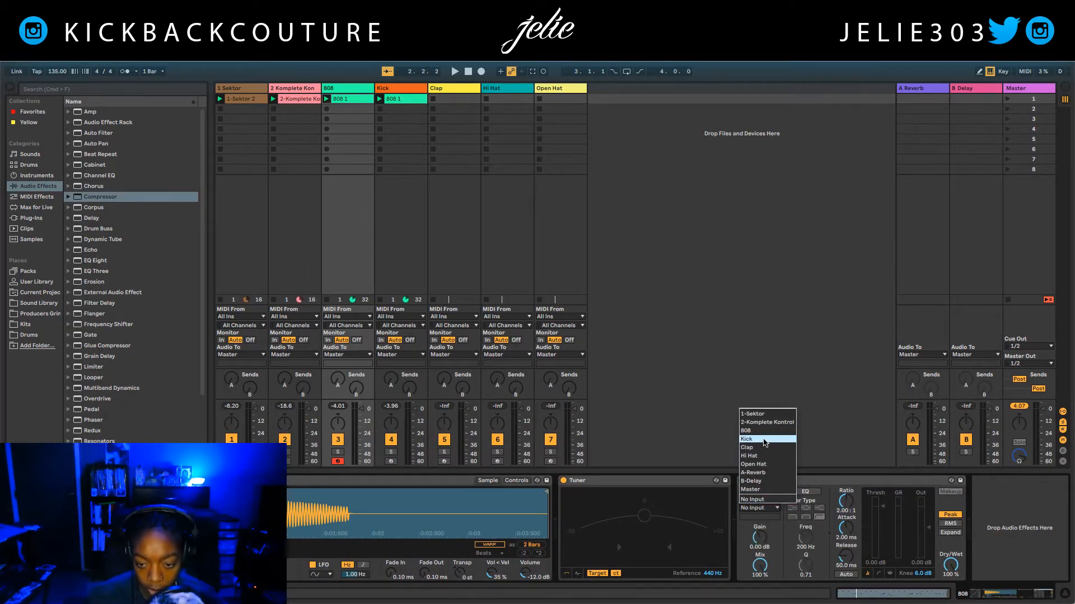
pyautogui.click(767, 438)
# - While playing the beat, set the 808 Compressor's sidechain gain to 0.00 dB, threshold to -12.3 dB and ratio to about 4.06:1
pyautogui.press('space')
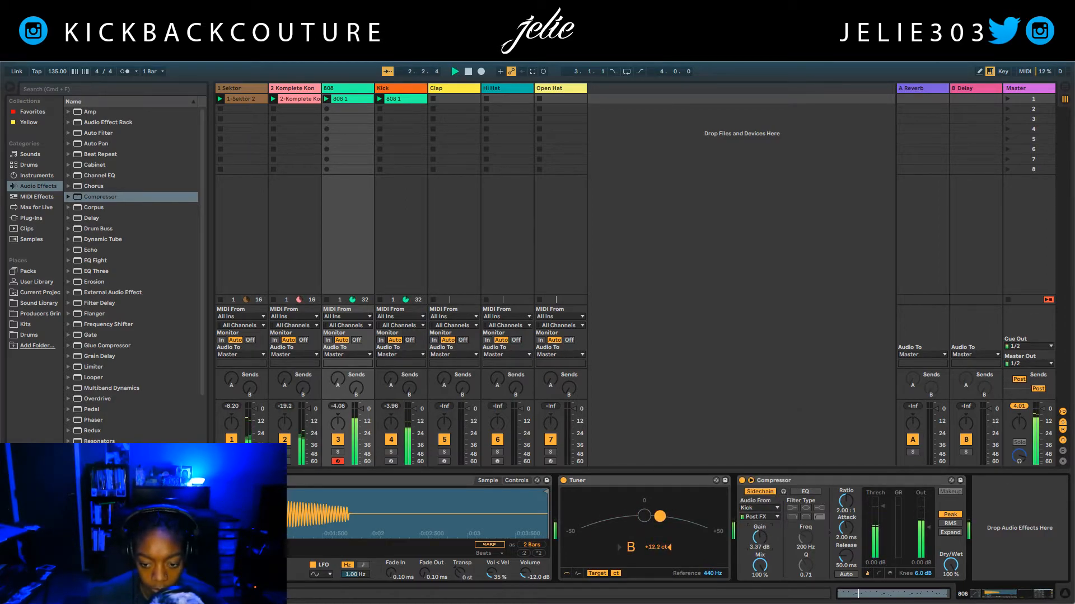
pyautogui.moveTo(761, 539); pyautogui.dragTo(761, 539)
pyautogui.press('Delete')
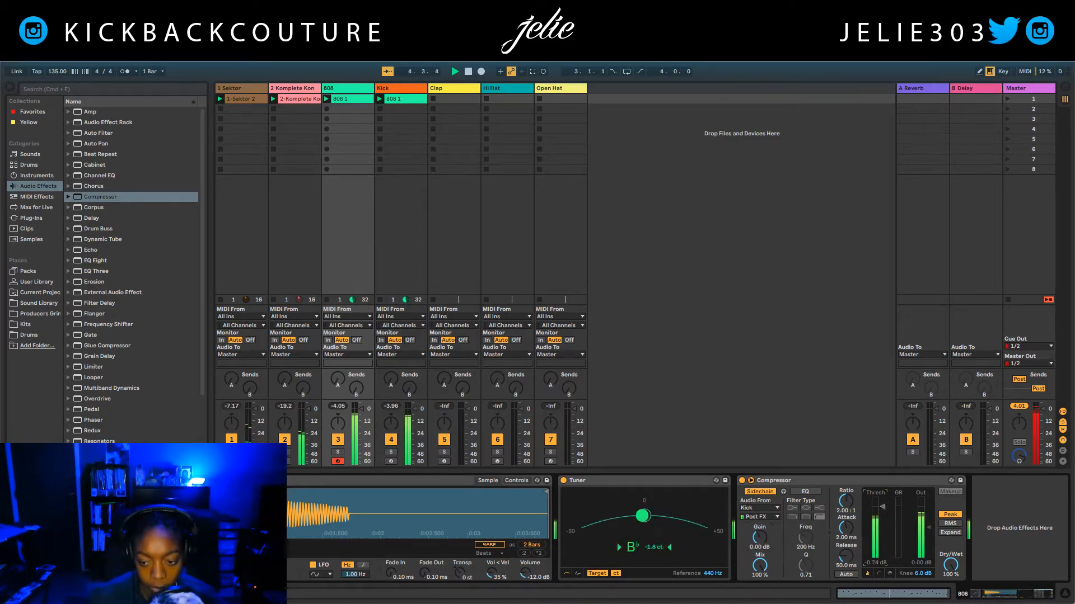
pyautogui.moveTo(883, 506); pyautogui.dragTo(882, 520)
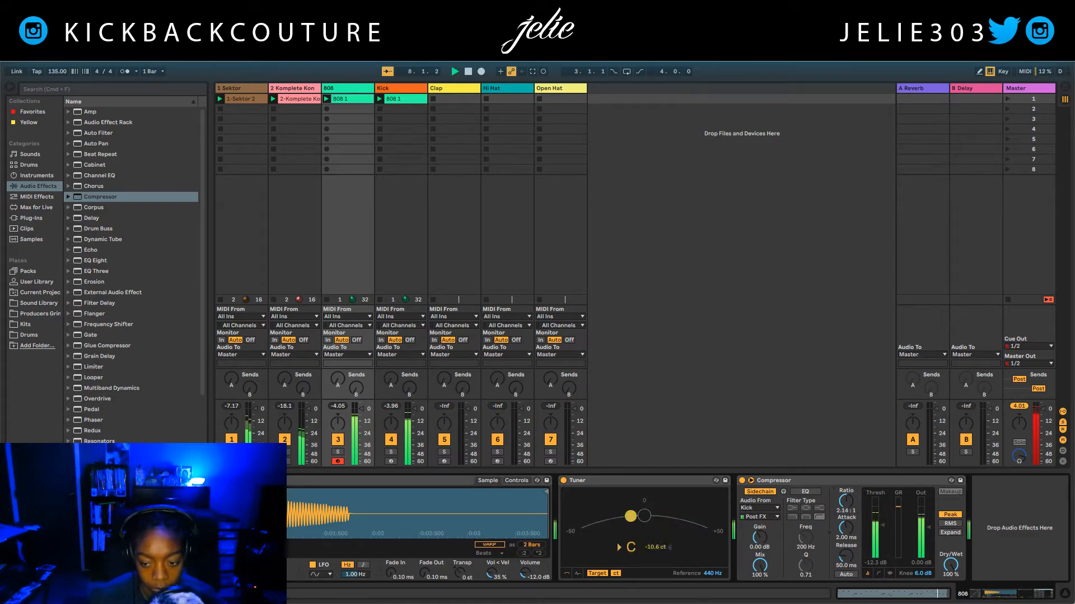
pyautogui.moveTo(845, 501); pyautogui.dragTo(846, 488)
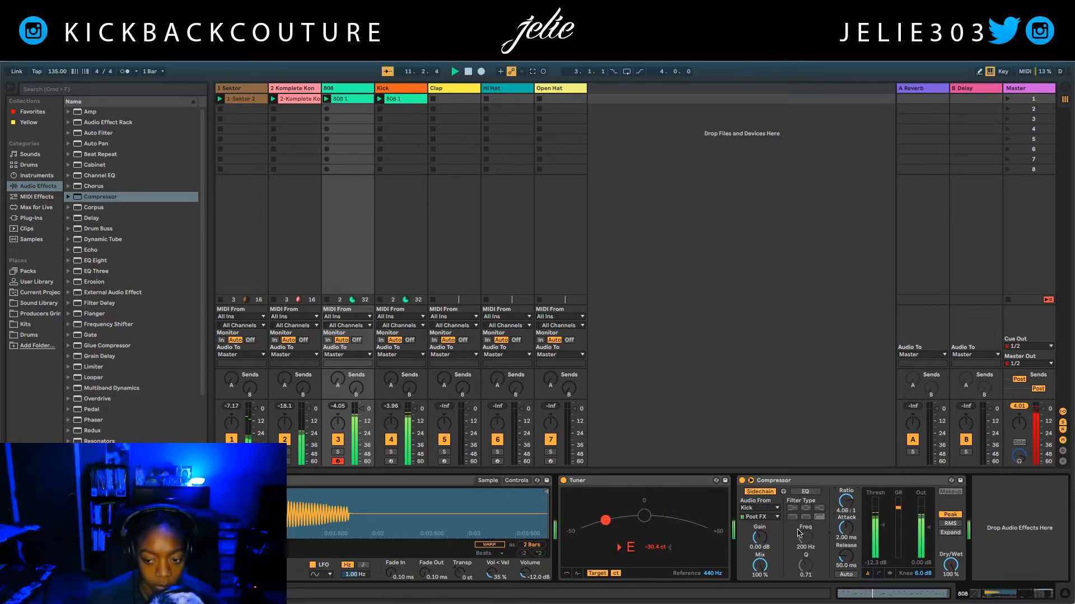
# - Create a one-bar Clap clip with a C3 note on beat 3 and set the clap sample to 1-Shot at -2.81 dB
pyautogui.doubleClick(450, 100)
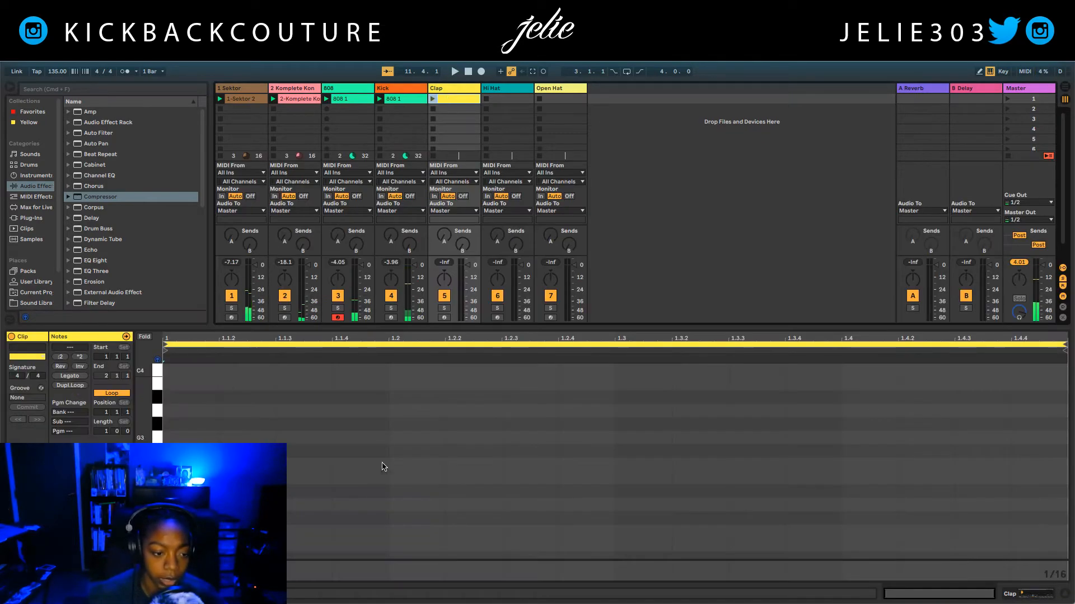
pyautogui.doubleClick(643, 531)
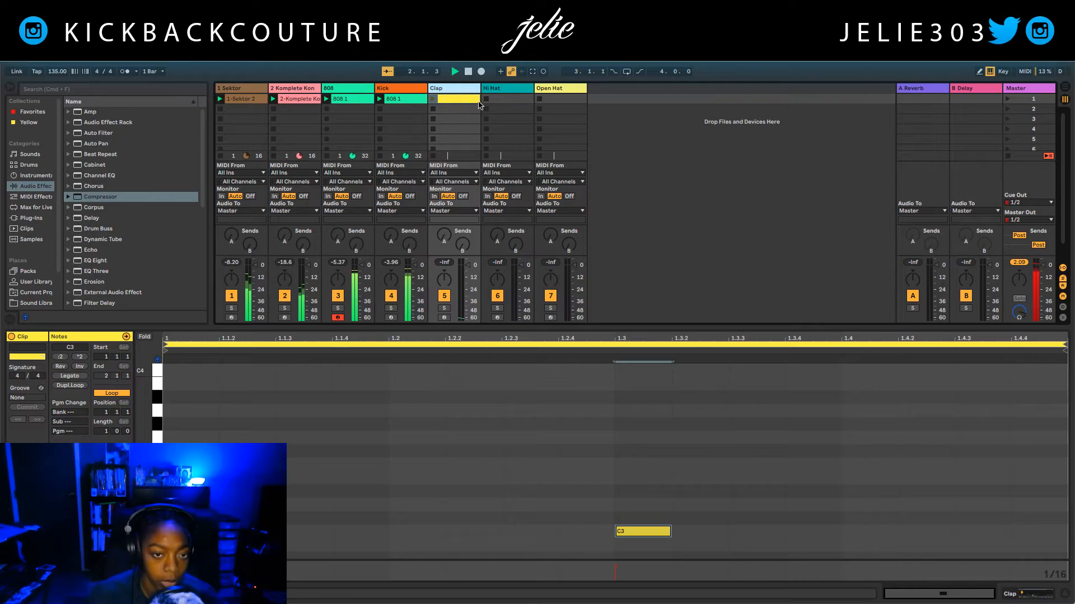
pyautogui.hotkey('shift', 'Tab')
pyautogui.click(22, 515)
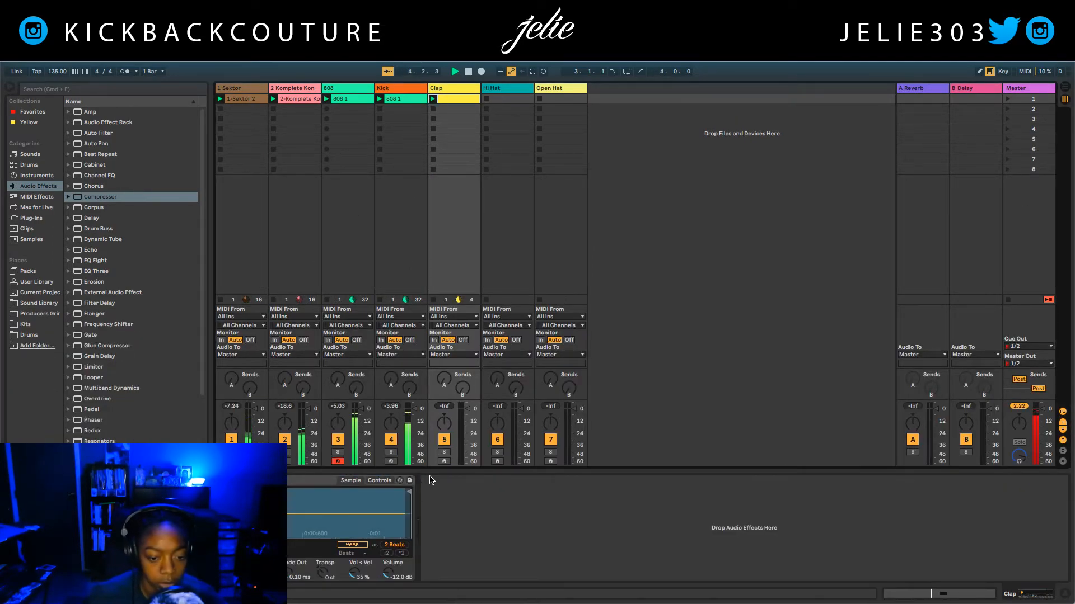
pyautogui.moveTo(388, 574); pyautogui.dragTo(388, 560)
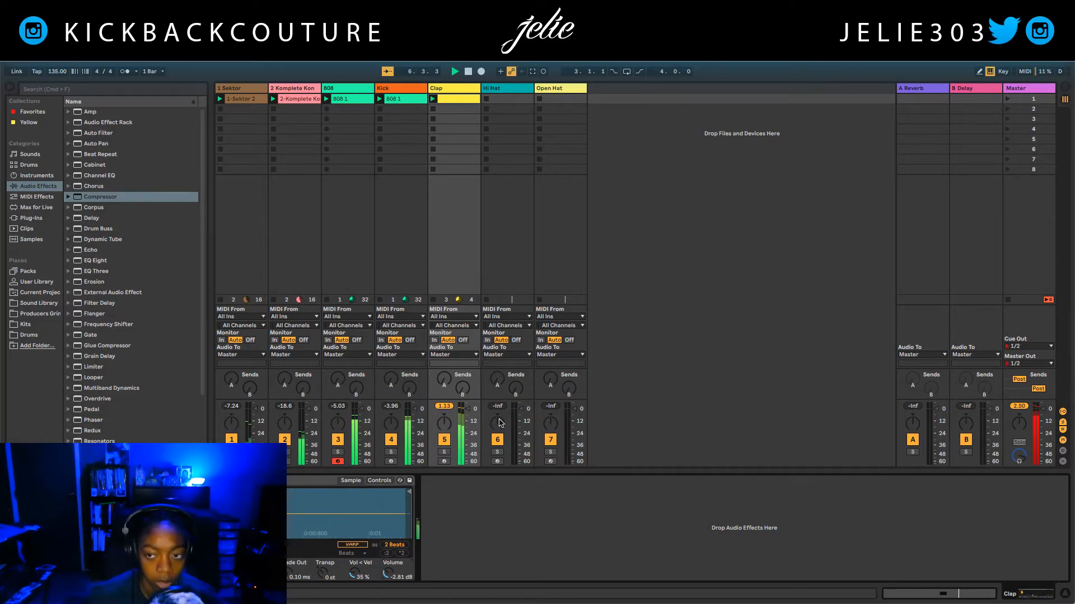
# - Add a Limiter to the Master track and play the beat with the Clap track selected
pyautogui.click(1031, 88)
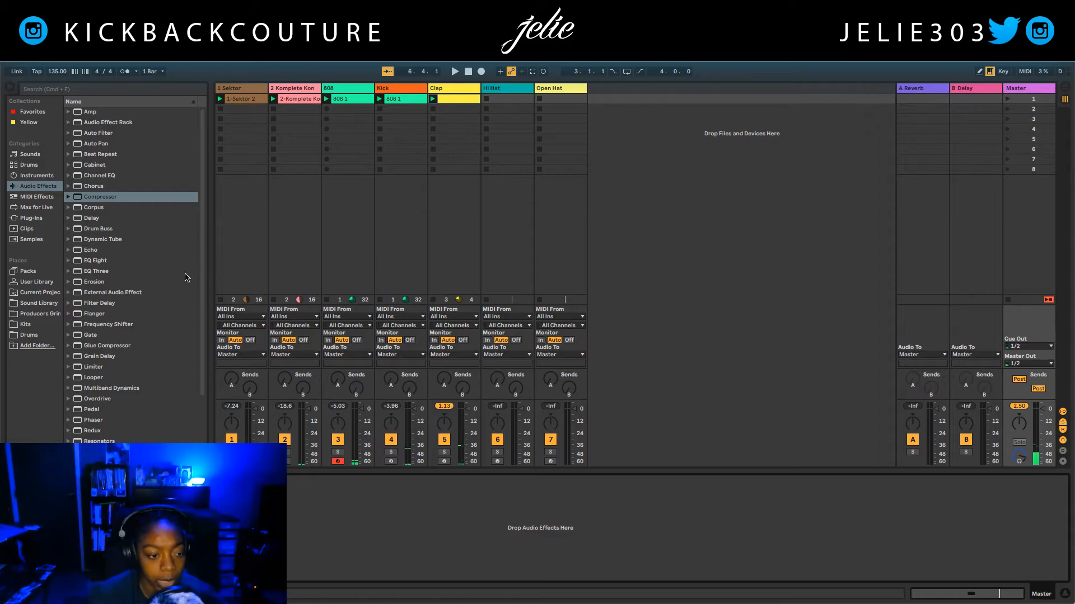
pyautogui.scroll(-2, 129, 235)
pyautogui.click(92, 314)
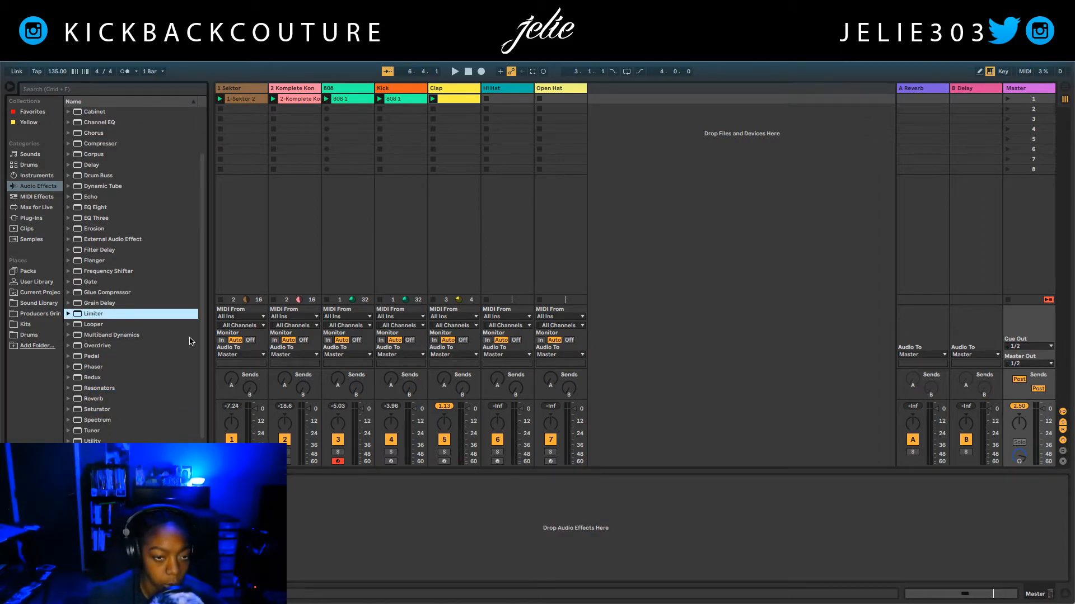
pyautogui.click(458, 99)
pyautogui.press('space')
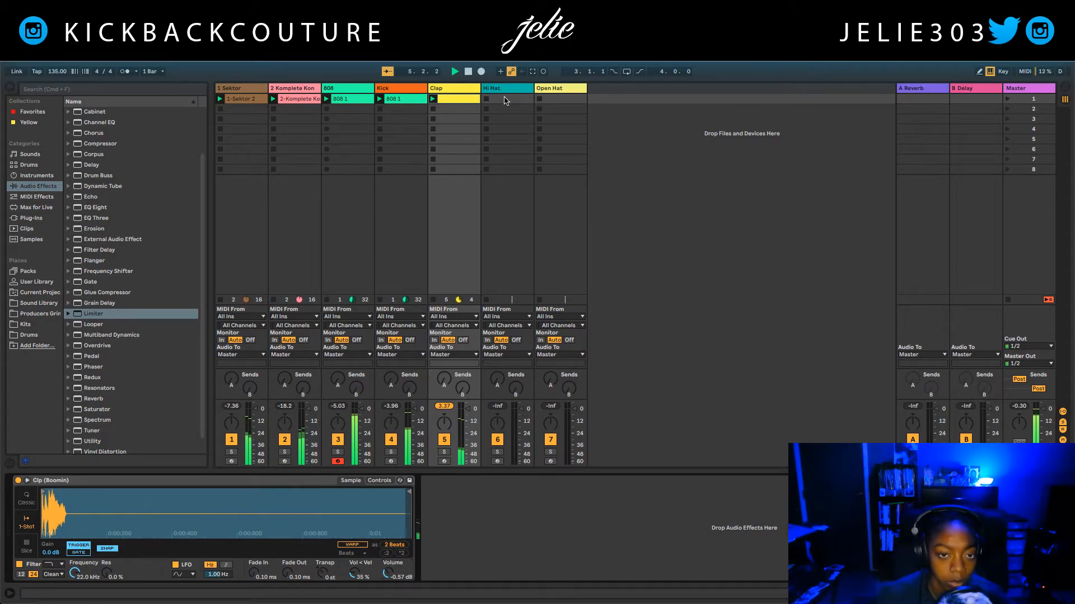
# - Create a Hi Hat clip with C3 notes at 1 and 1.1.3, setting the second to velocity 79 and nudging it slightly earlier
pyautogui.doubleClick(504, 98)
pyautogui.doubleClick(187, 526)
pyautogui.doubleClick(282, 526)
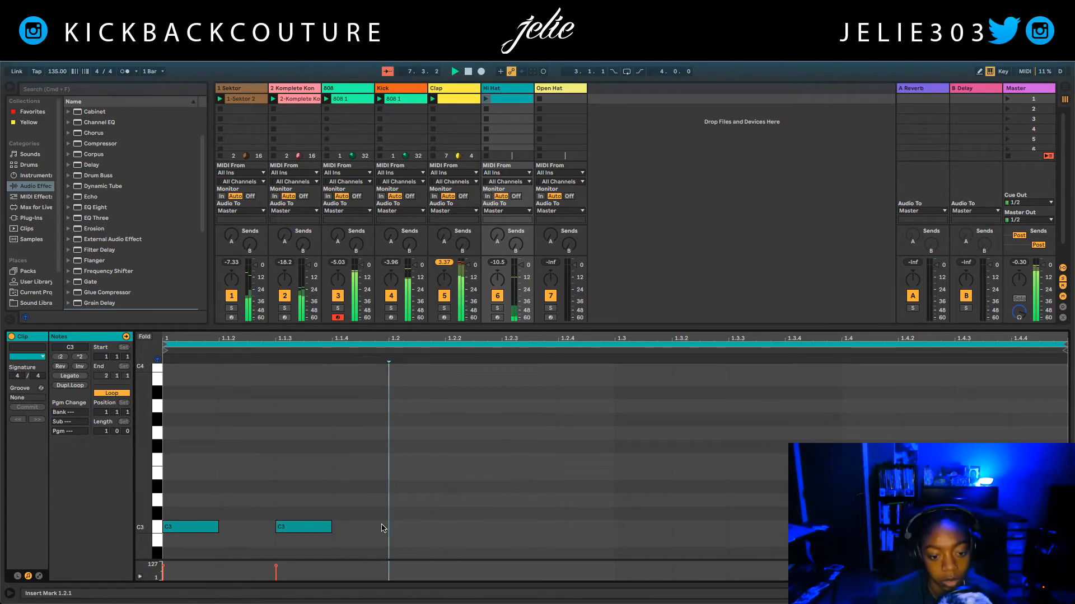
pyautogui.moveTo(277, 566); pyautogui.dragTo(278, 572)
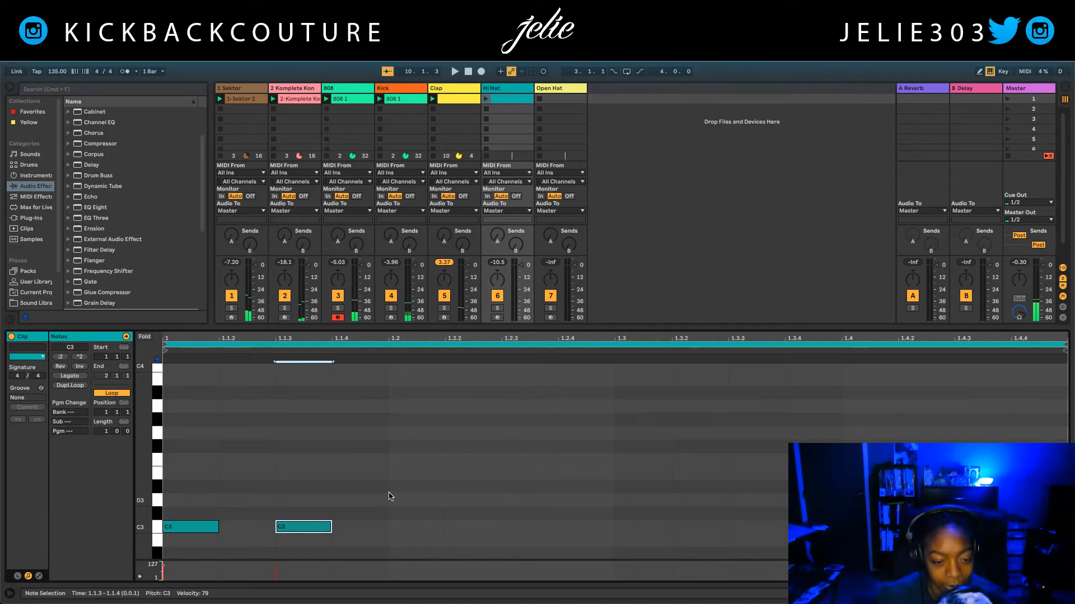
pyautogui.moveTo(312, 532); pyautogui.dragTo(307, 532)
# - Duplicate the two-note hi-hat pattern onto beats 2, 3 and 4 of the bar
pyautogui.moveTo(390, 496); pyautogui.dragTo(164, 546)
pyautogui.press('super+d')
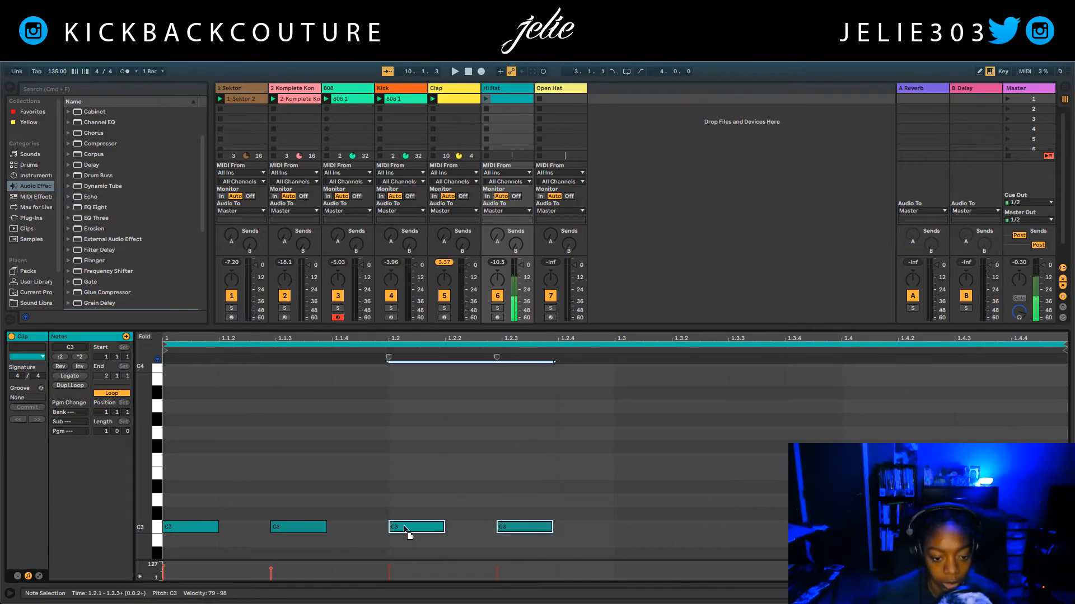
pyautogui.click(405, 528)
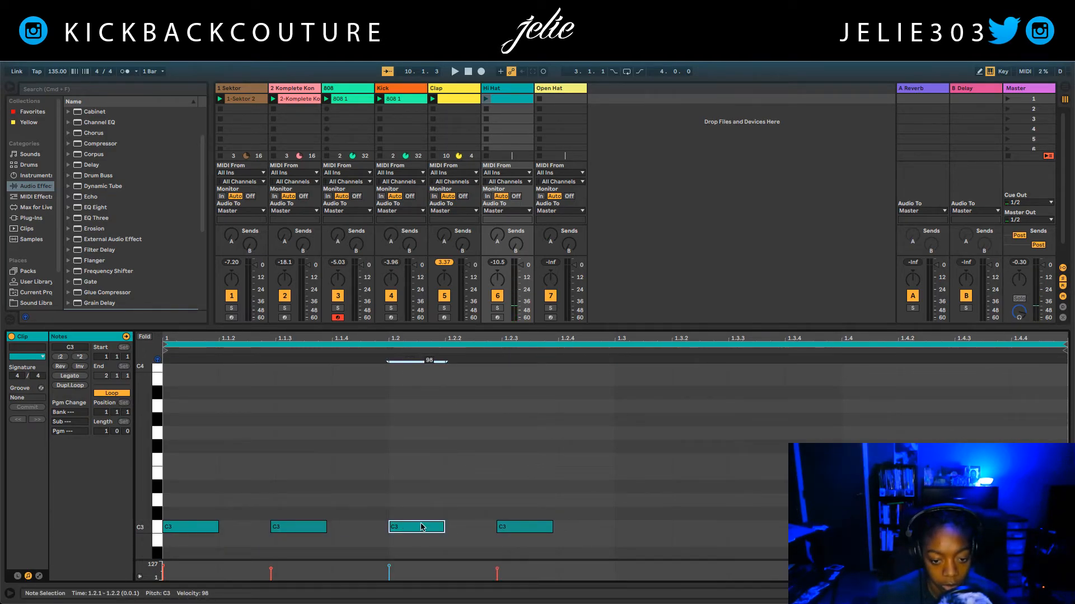
pyautogui.moveTo(613, 491); pyautogui.dragTo(392, 545)
pyautogui.press('super+d')
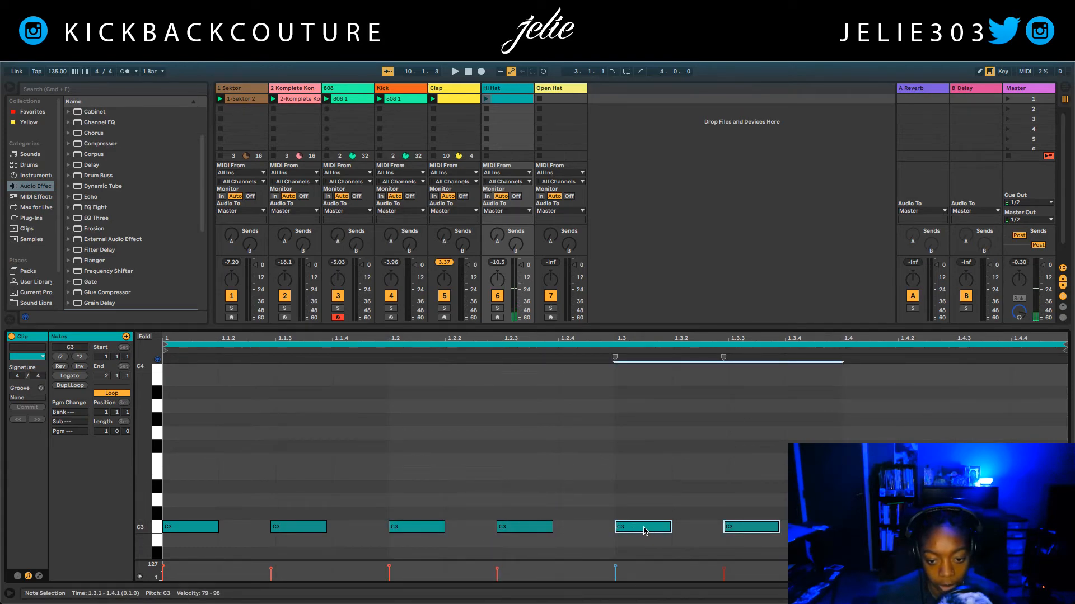
pyautogui.click(841, 488)
pyautogui.moveTo(842, 487); pyautogui.dragTo(659, 547)
pyautogui.press('super+d')
pyautogui.click(106, 432)
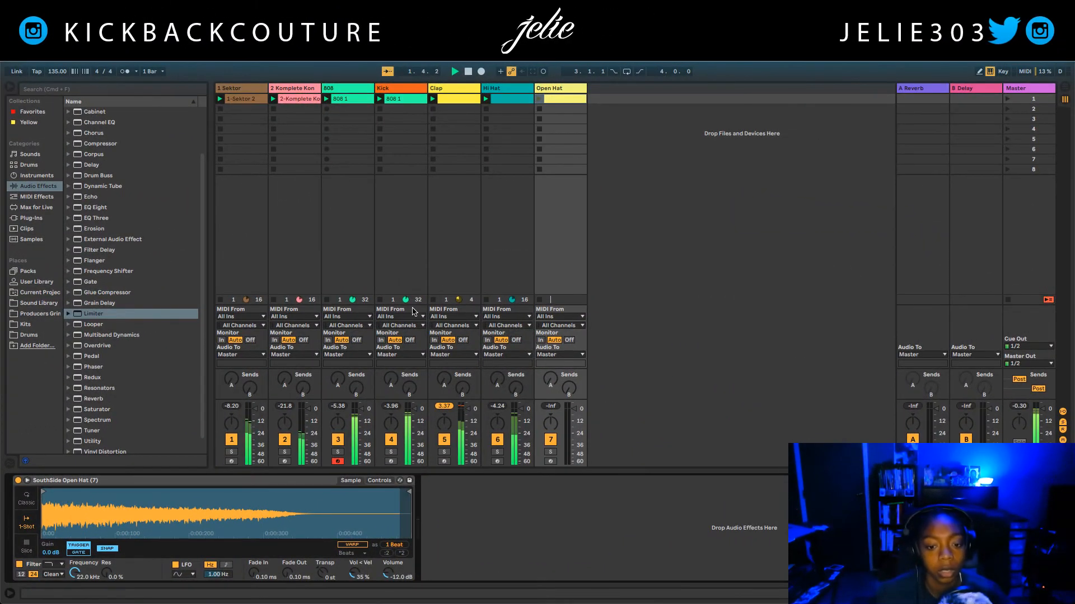
# - Launch the Open Hat clip with the beat and lower the open hat sample's volume to -14.3 dB
pyautogui.press('space')
pyautogui.click(540, 99)
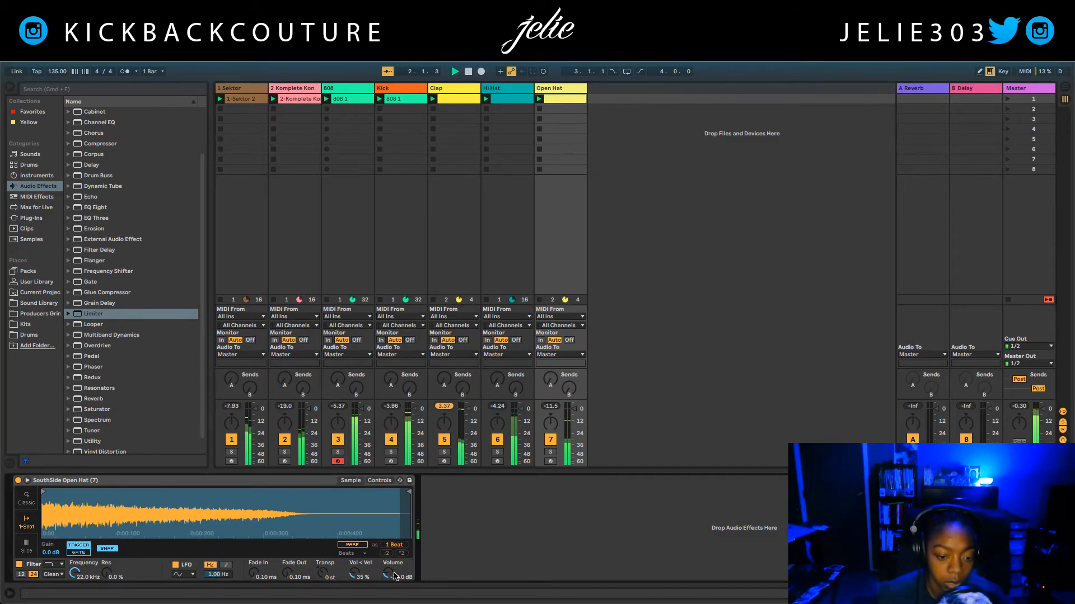
pyautogui.moveTo(403, 568); pyautogui.dragTo(403, 581)
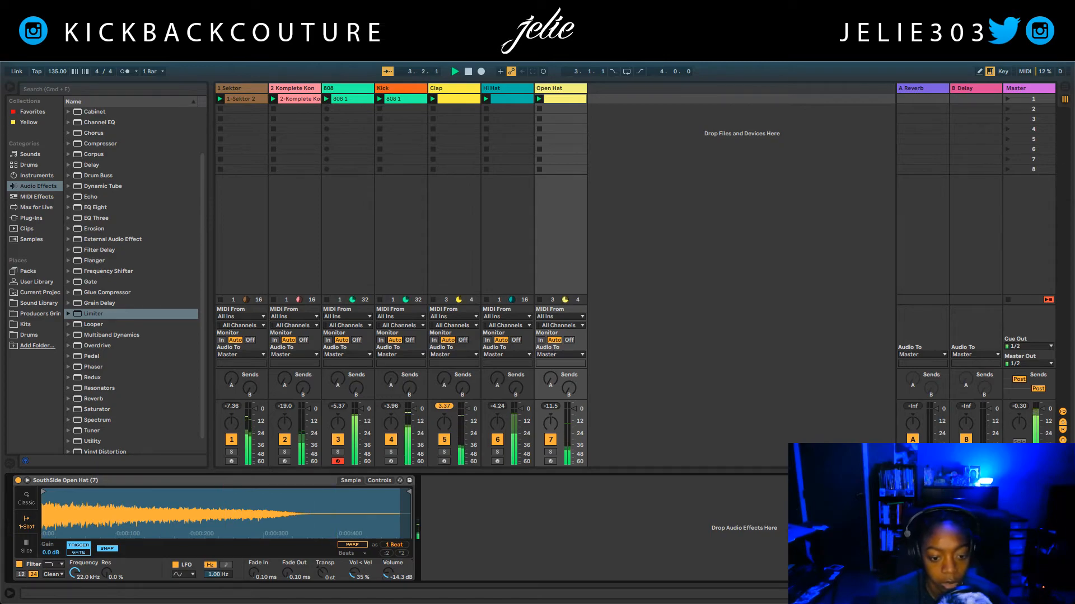